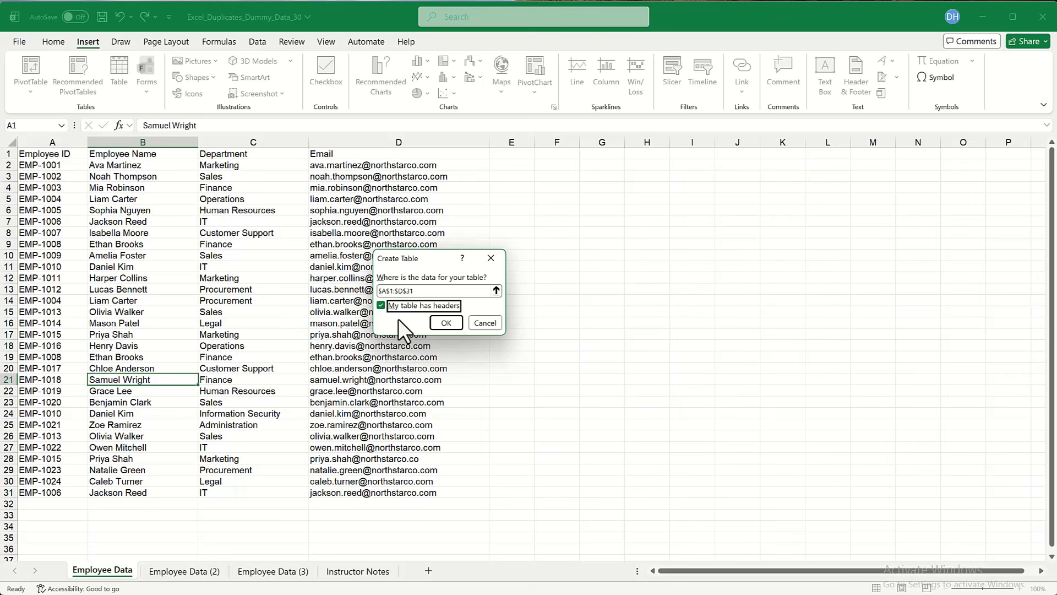
Create a table with headers from A1:D31 on the Employee Data sheet and clear its table style
click(443, 323)
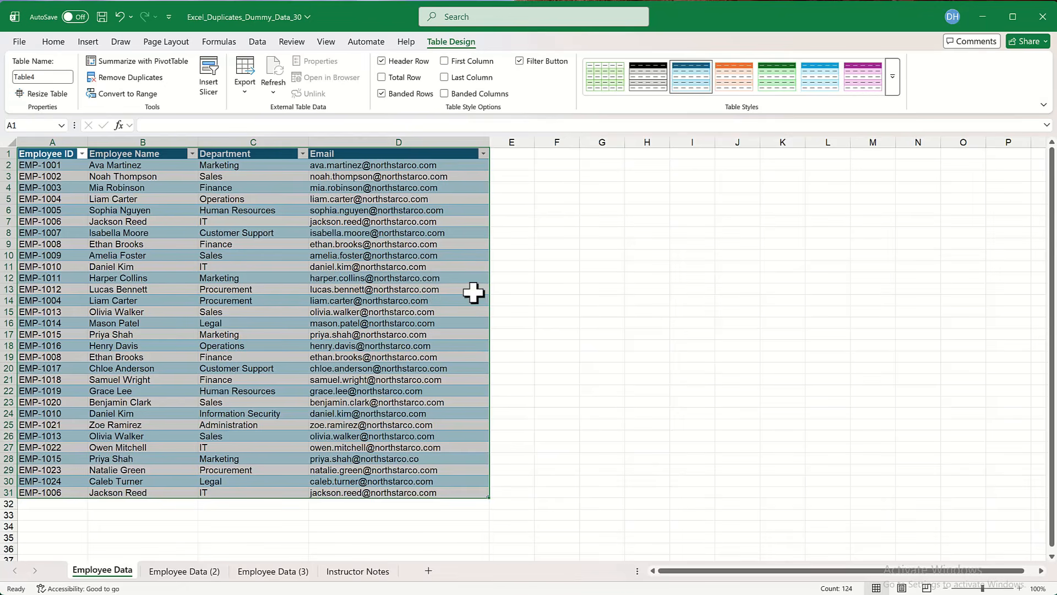
click(893, 77)
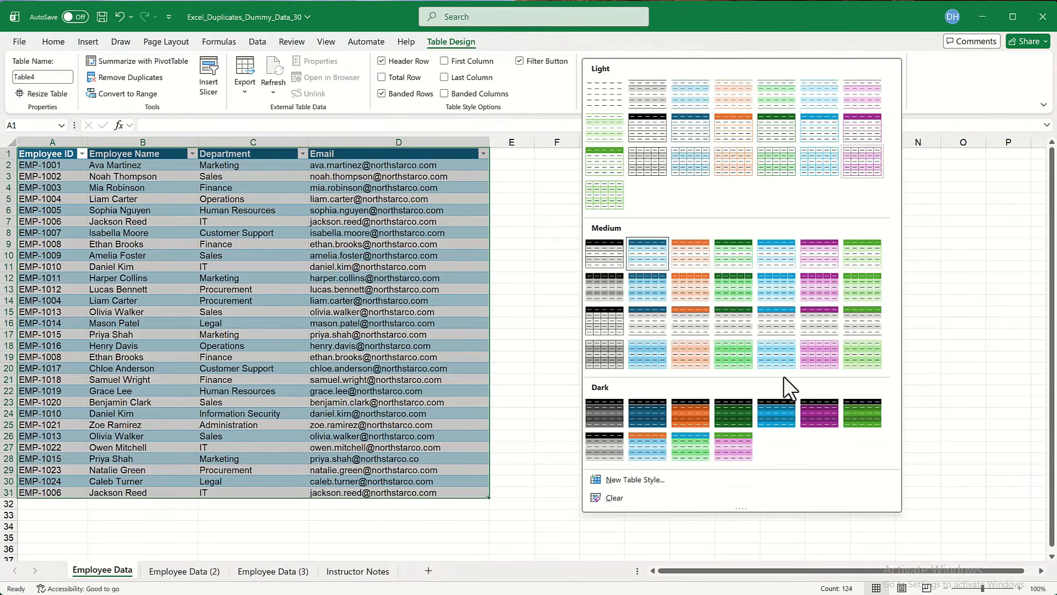
click(618, 497)
click(306, 356)
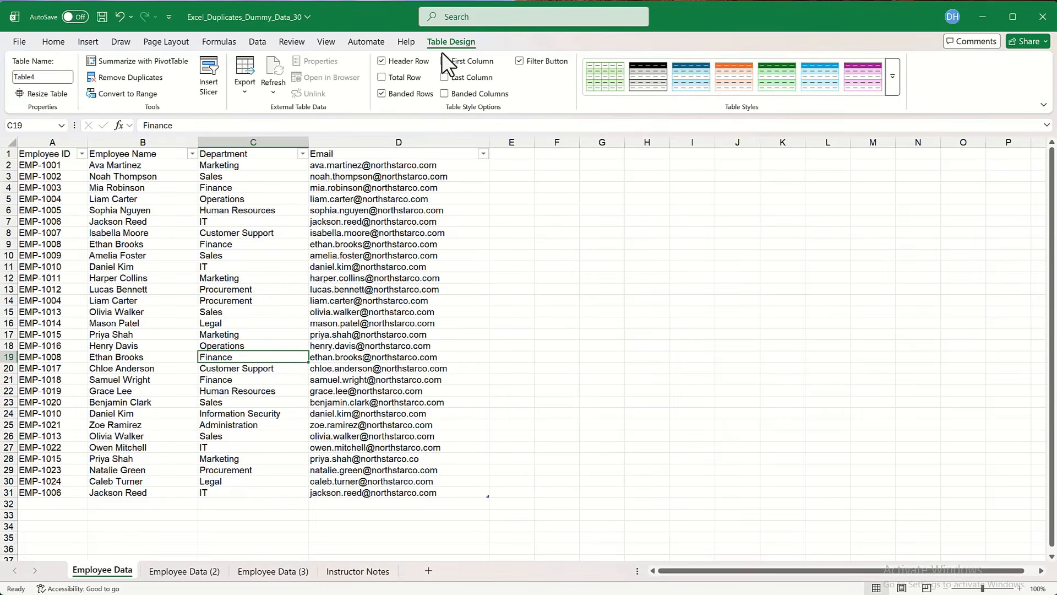
click(540, 278)
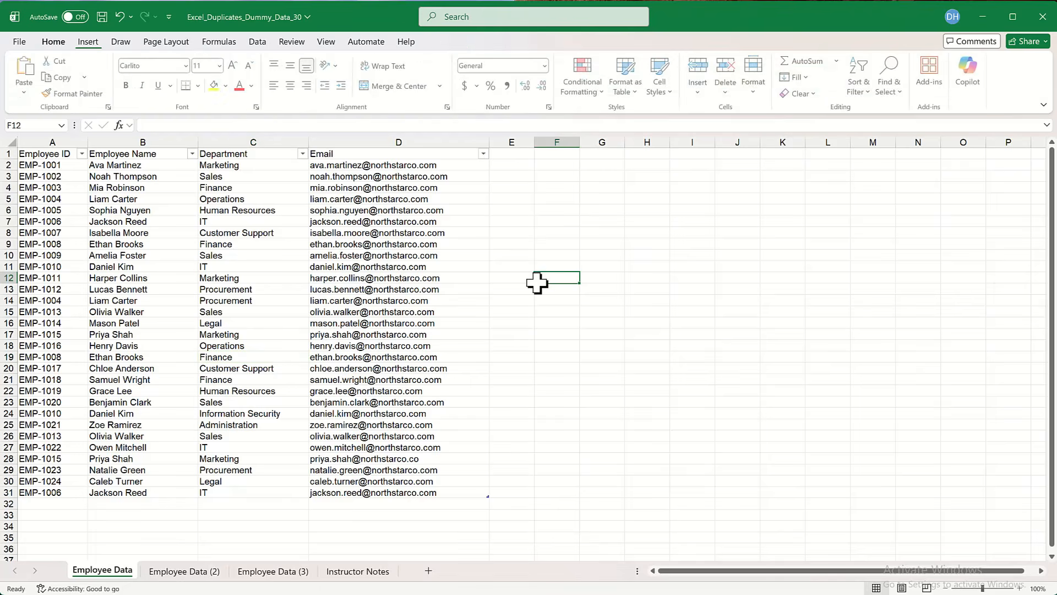
click(373, 277)
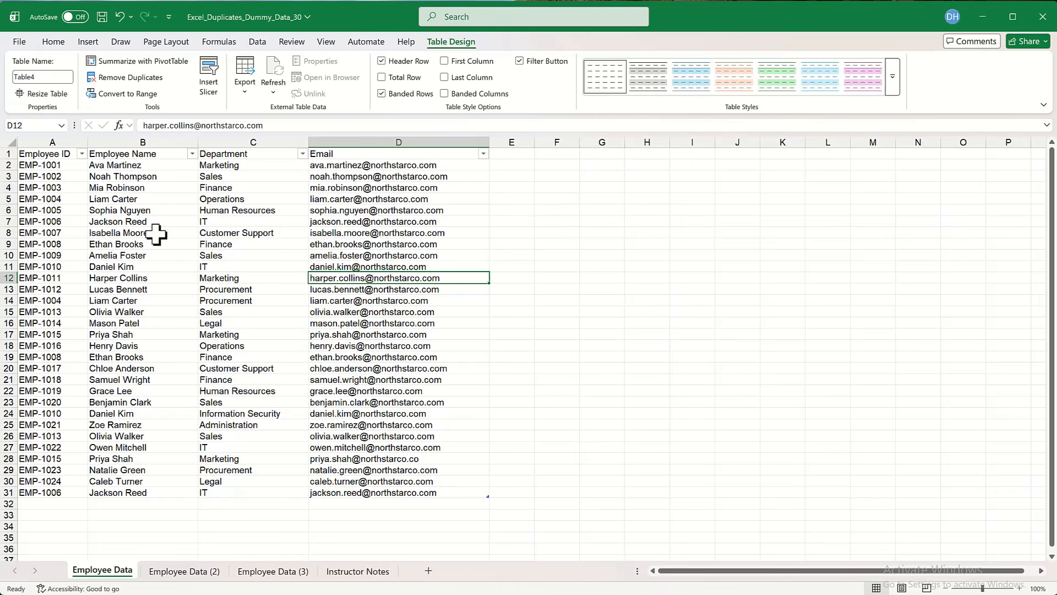
Highlight duplicate values in the Employee ID column with Light Red Fill with Dark Red Text
click(39, 135)
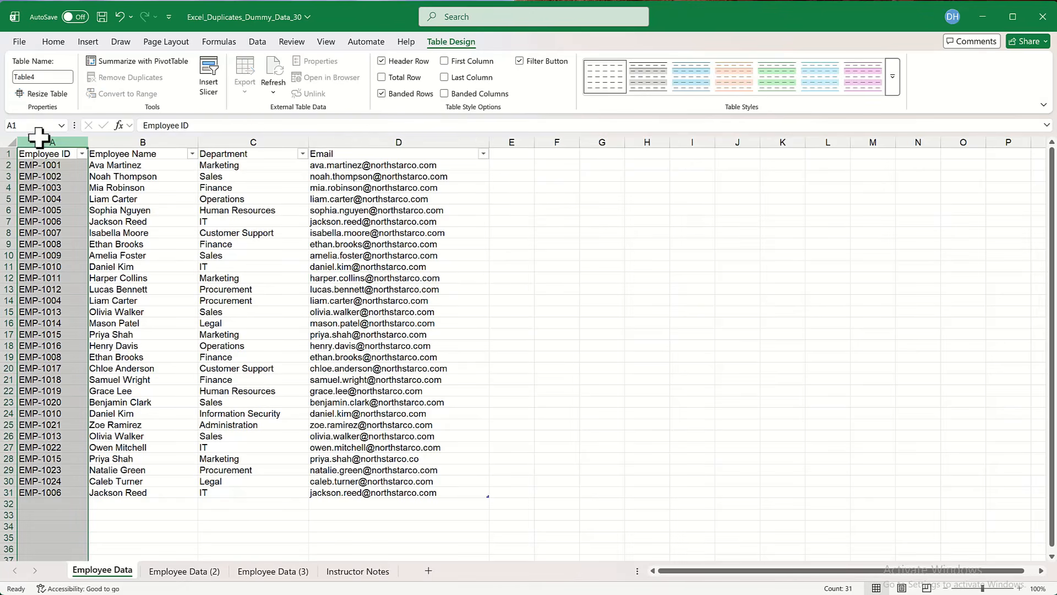
click(53, 41)
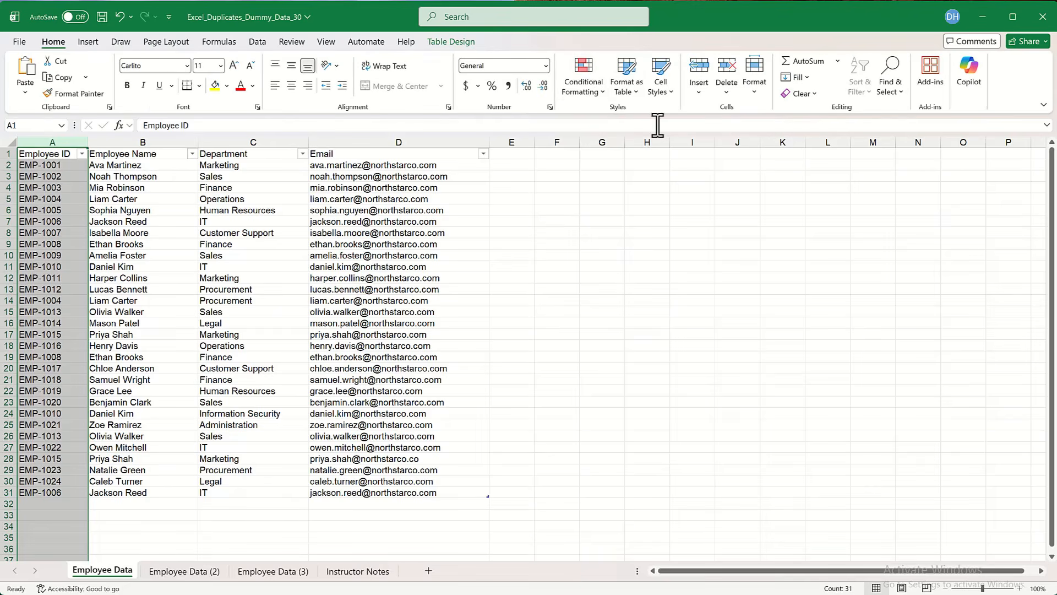
click(590, 84)
mouse_move(619, 120)
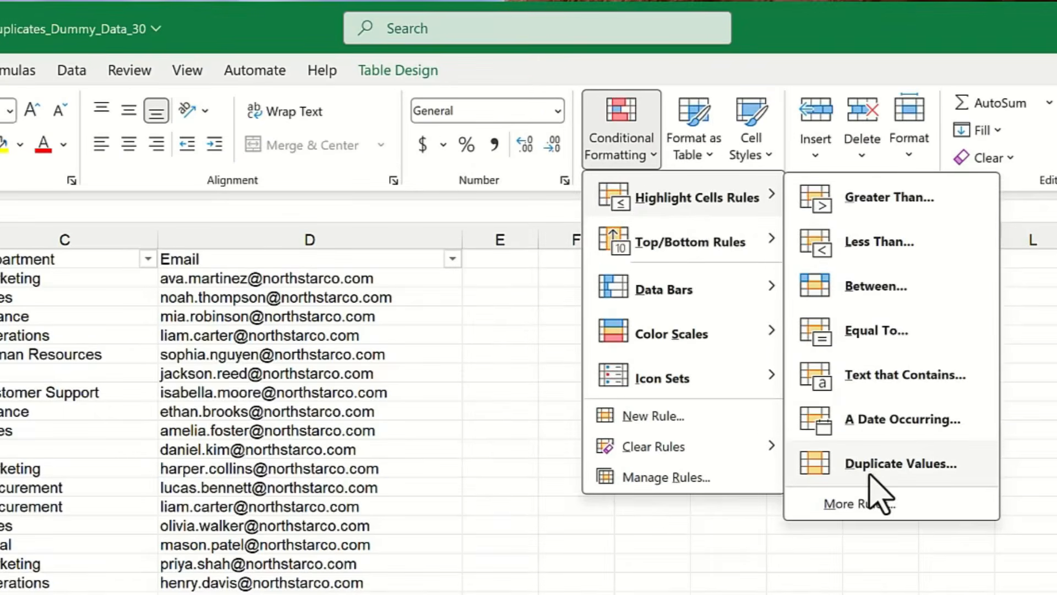
click(771, 329)
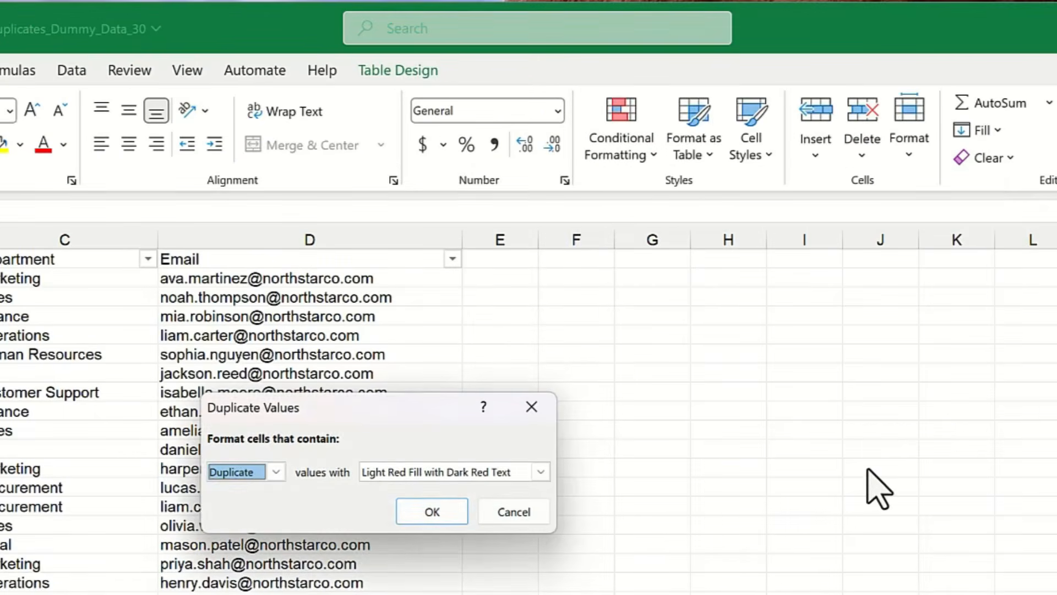
click(433, 512)
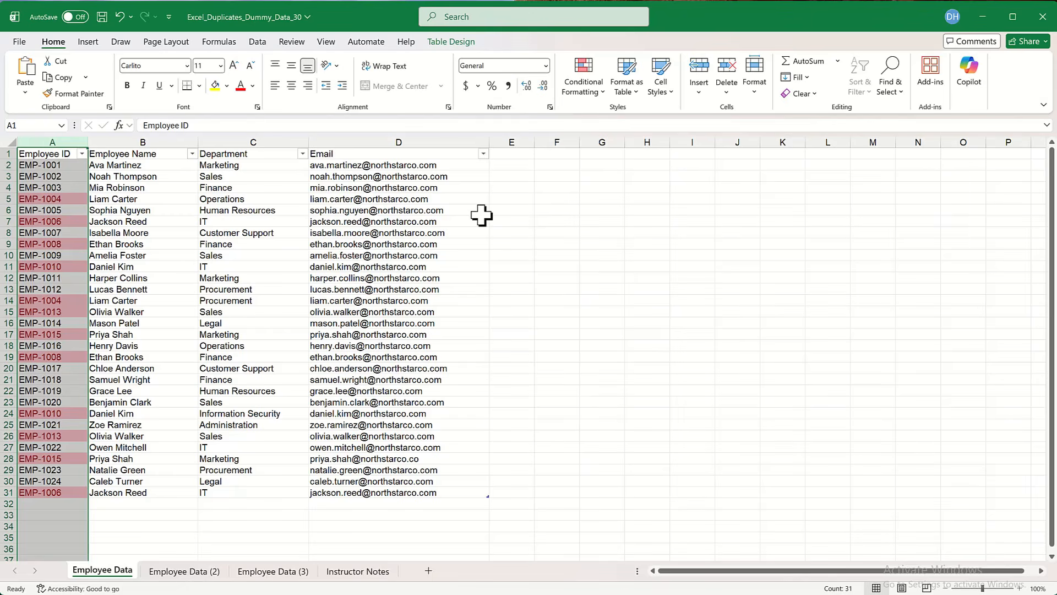
Apply a duplicate values rule to the Email column using Light Red Fill with Dark Red Text
click(378, 142)
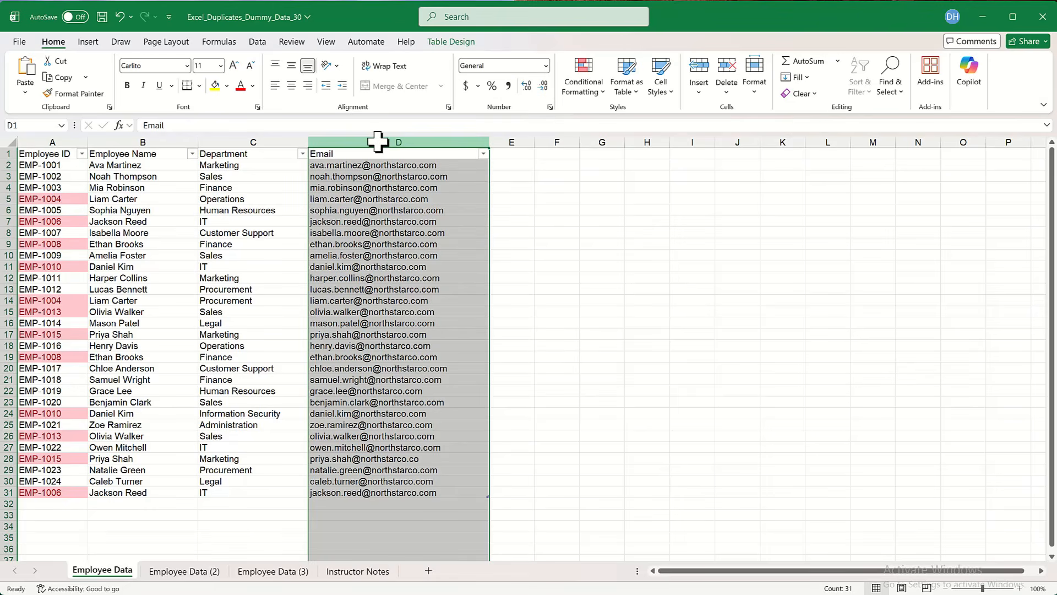
click(583, 85)
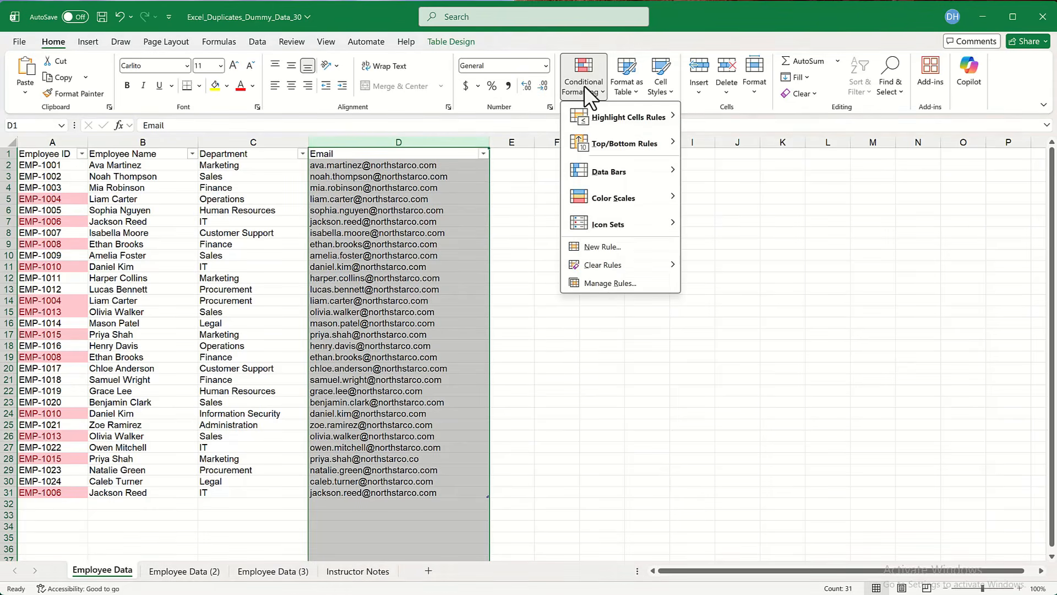
mouse_move(620, 123)
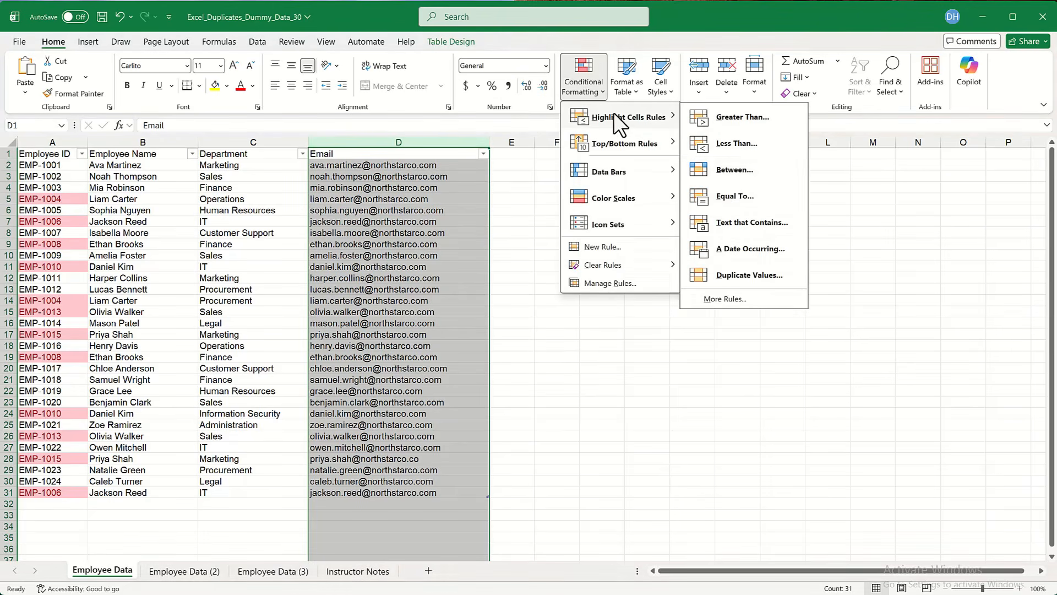
click(742, 273)
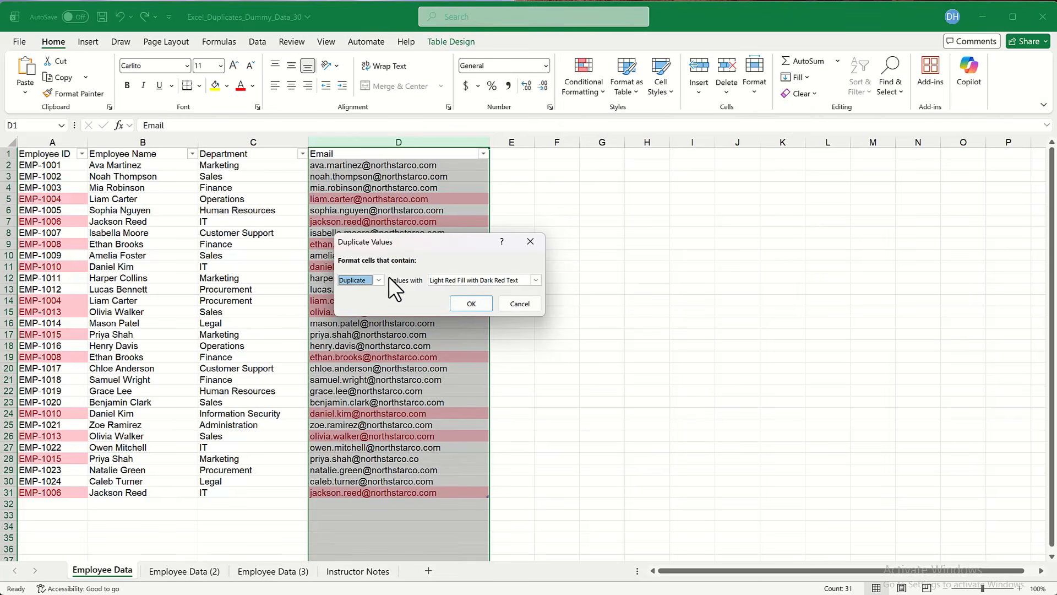
click(460, 302)
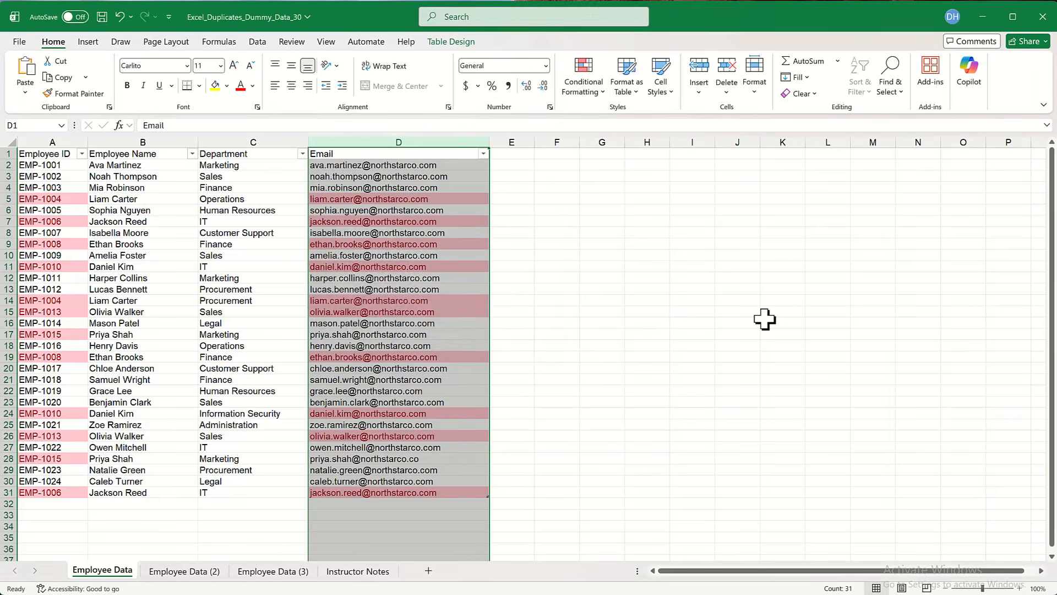
click(765, 320)
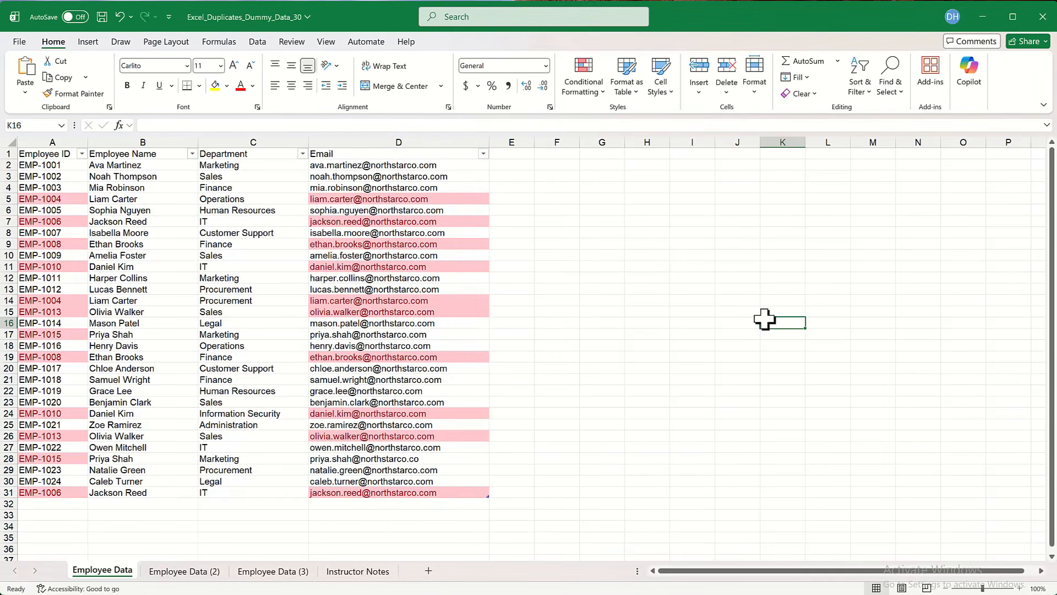
click(739, 266)
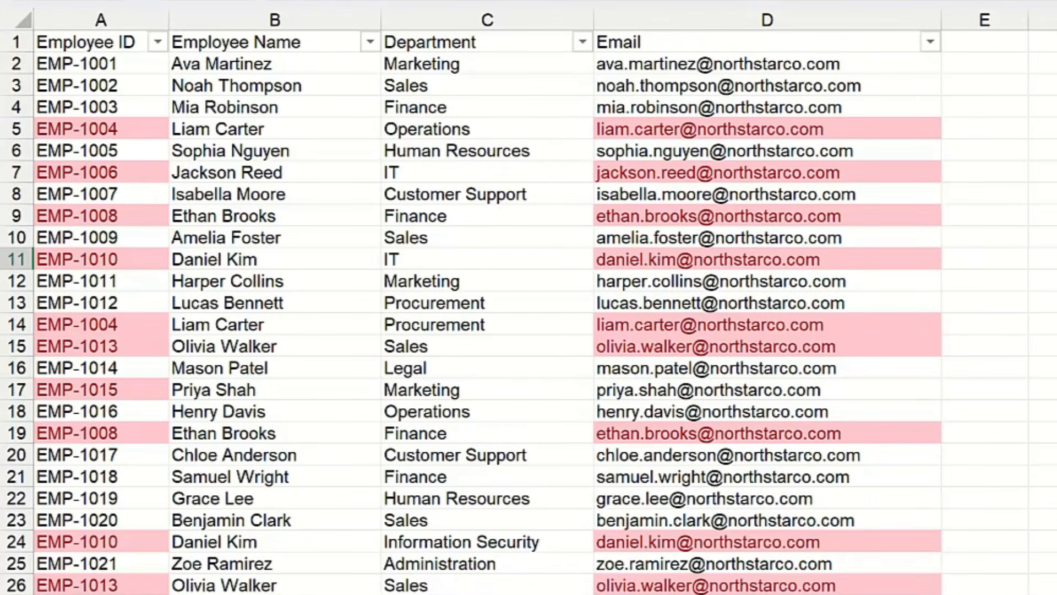
Compare rows 17 and 28, which share an employee ID, checking their email entries
click(11, 390)
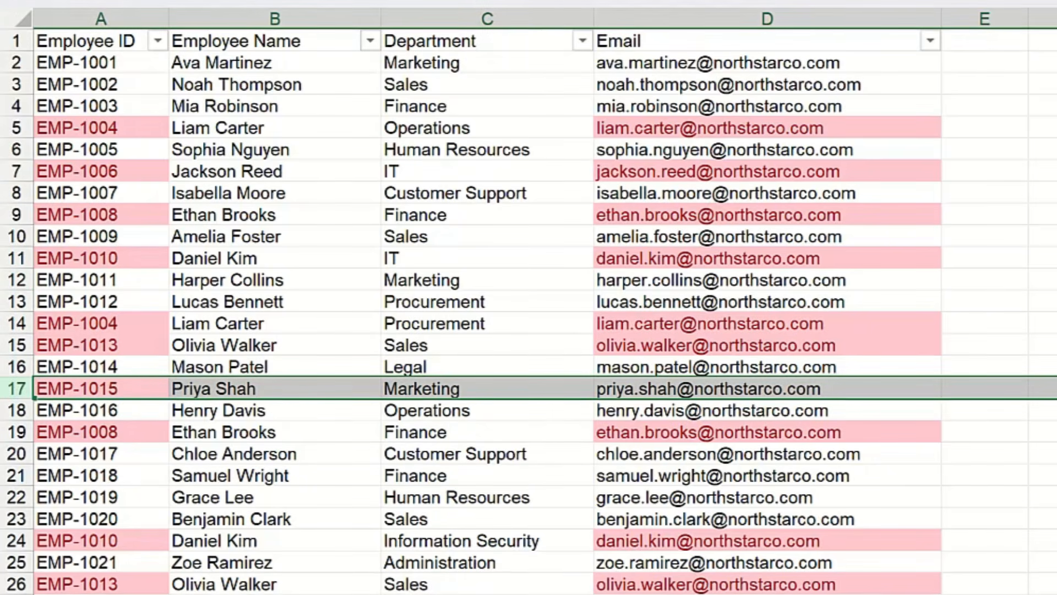
scroll(16, 545, down, 2)
click(11, 501)
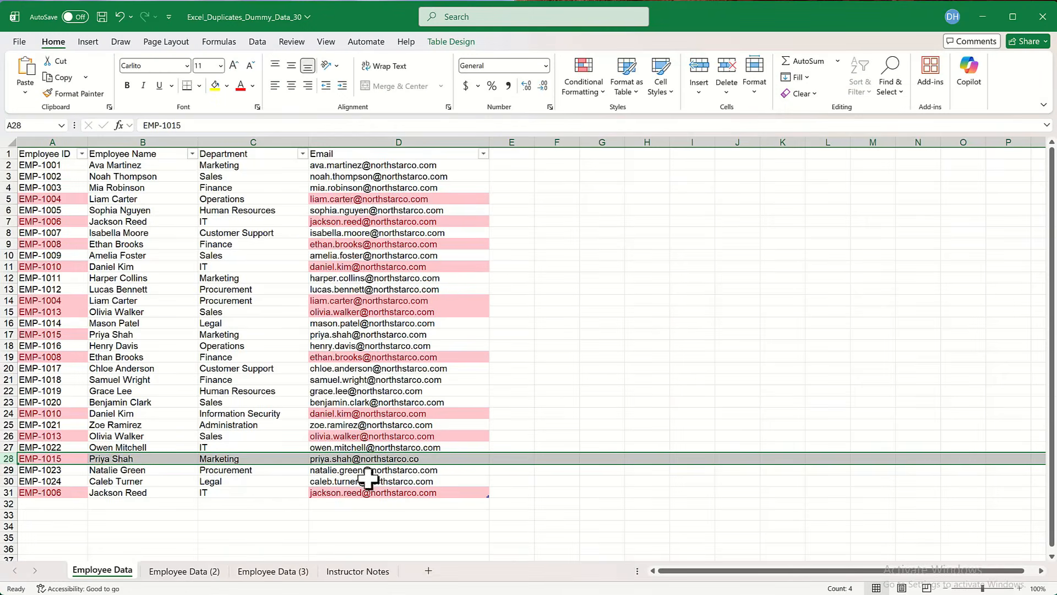
Convert the range A1:D31 on the Employee Data (2) sheet into a table with headers
click(178, 570)
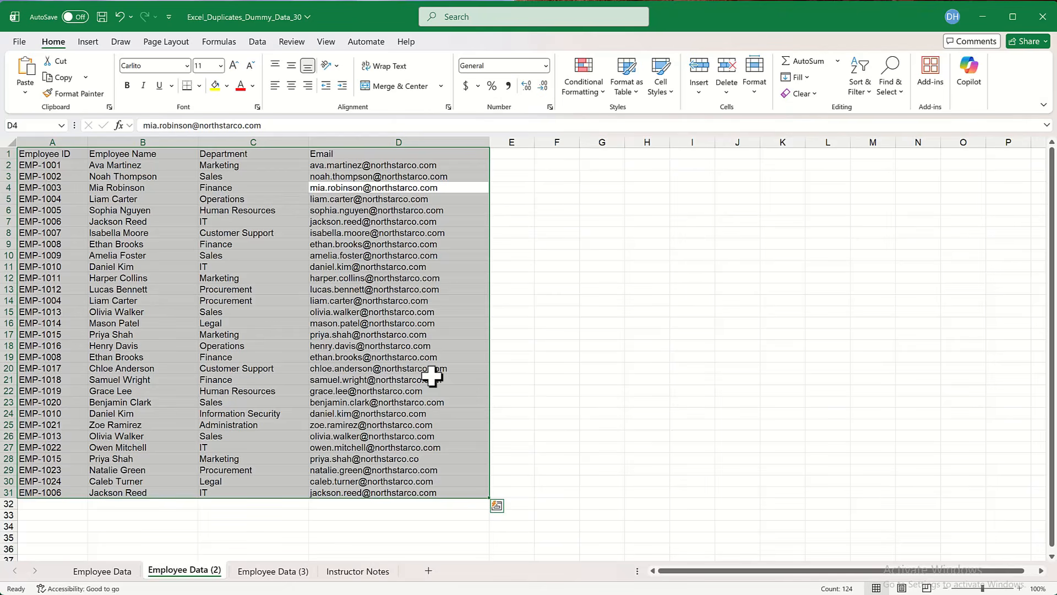
key(ctrl+t)
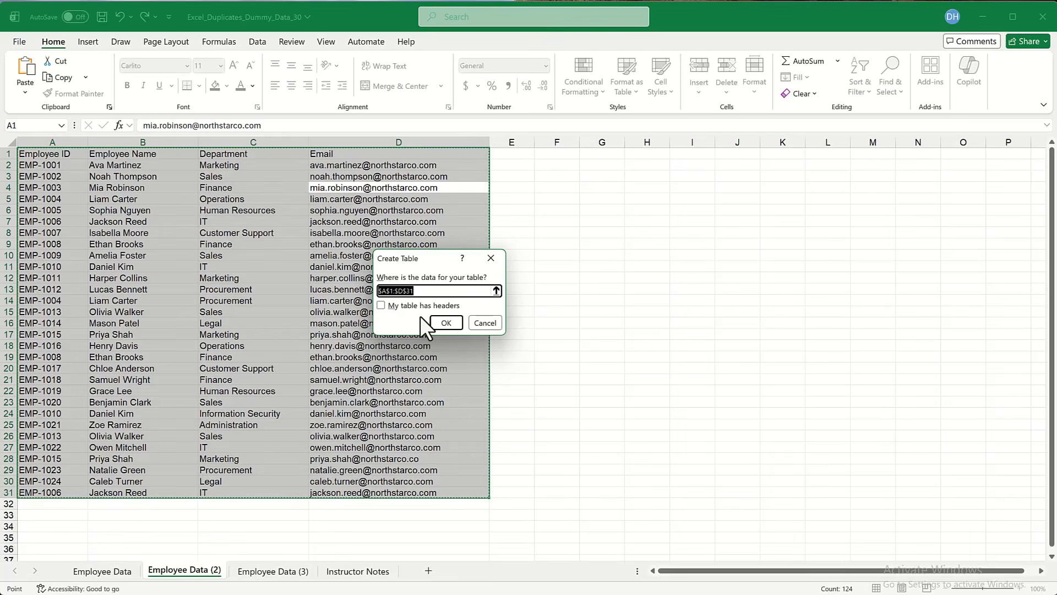
click(382, 306)
click(446, 323)
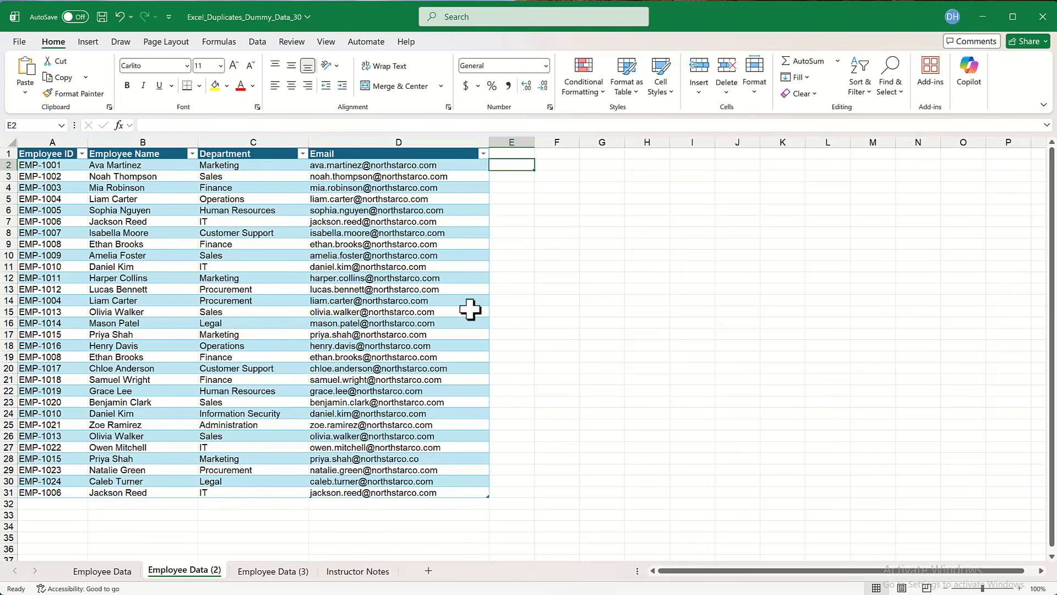
Begin a COUNTIF formula in cell E2, beside the table's first data row
text(=)
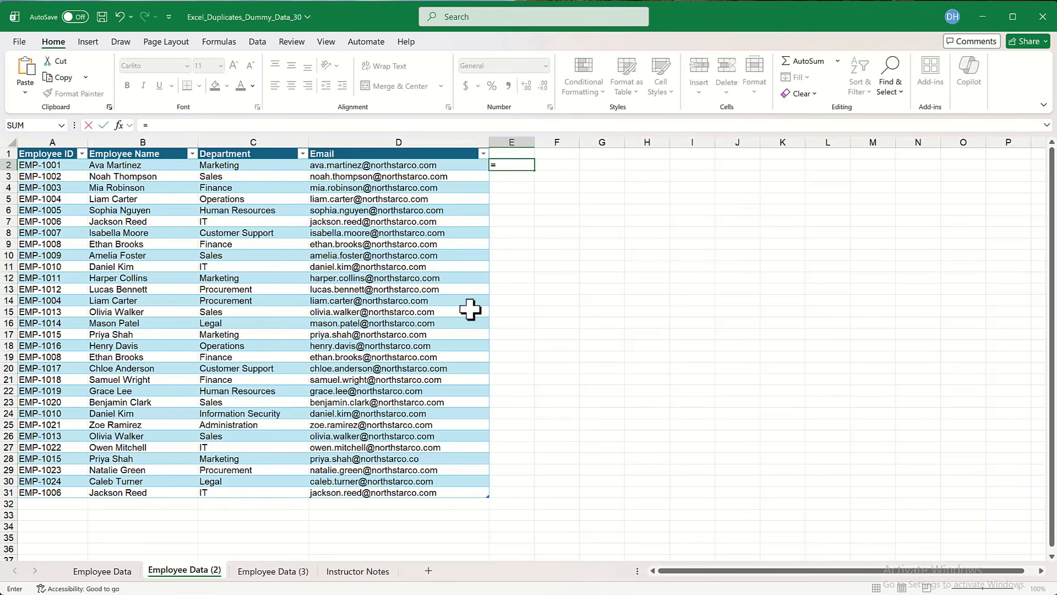
key(BackSpace)
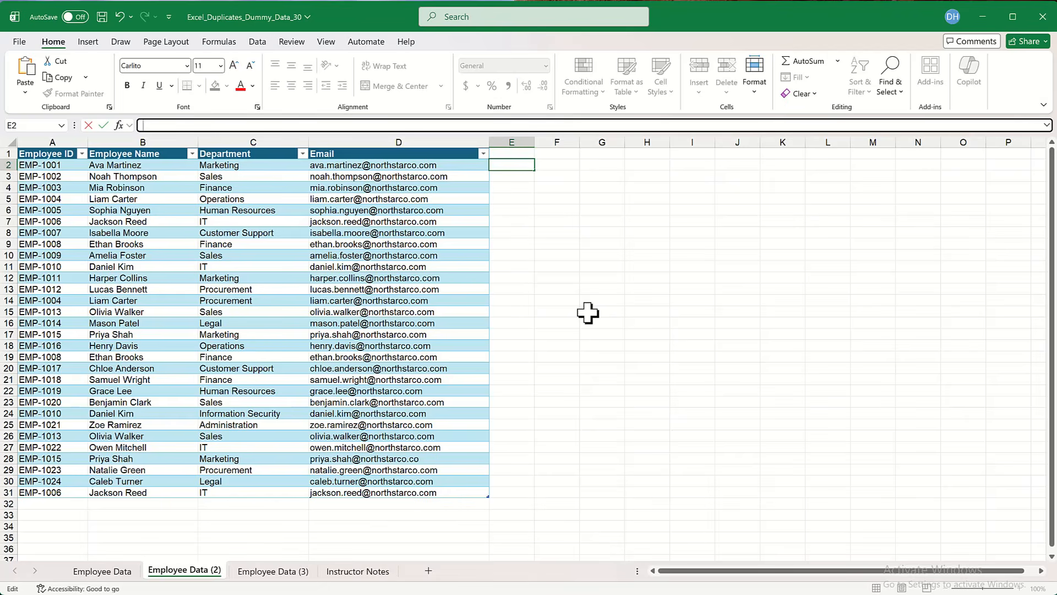
text(=countif)
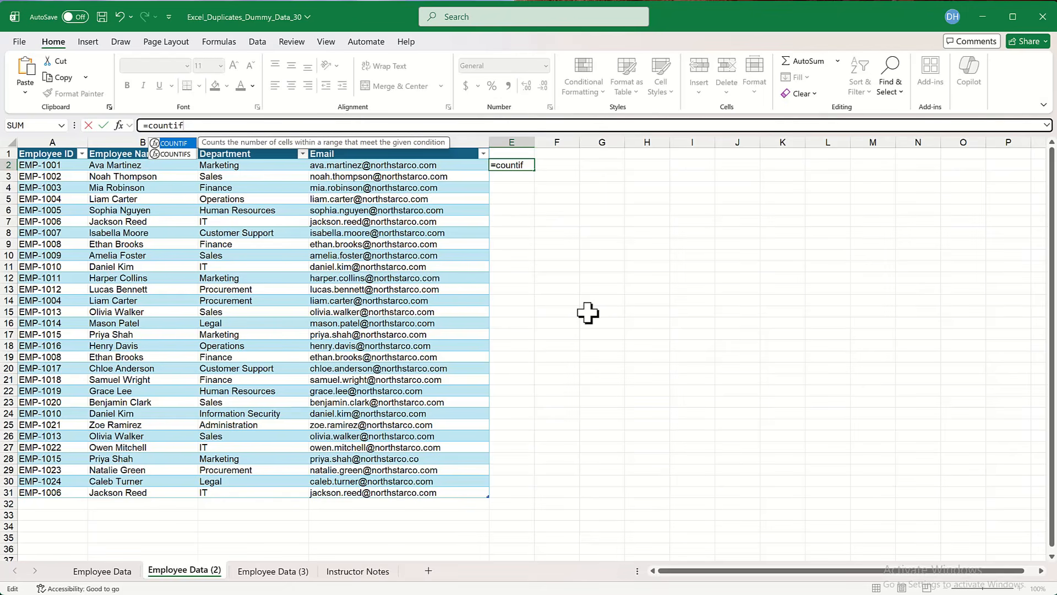
text(()
drag(65, 165, 57, 493)
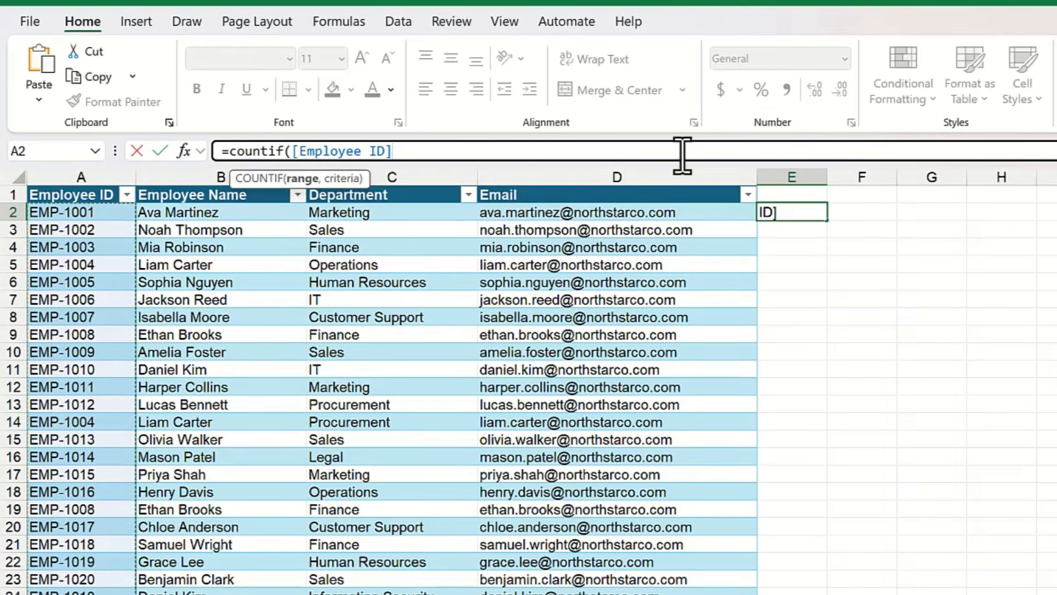
key(BackSpace)
key(BackSpace)
key(BackSpace)
key(BackSpace)
key(BackSpace)
key(BackSpace)
key(BackSpace)
key(BackSpace)
key(BackSpace)
key(BackSpace)
key(BackSpace)
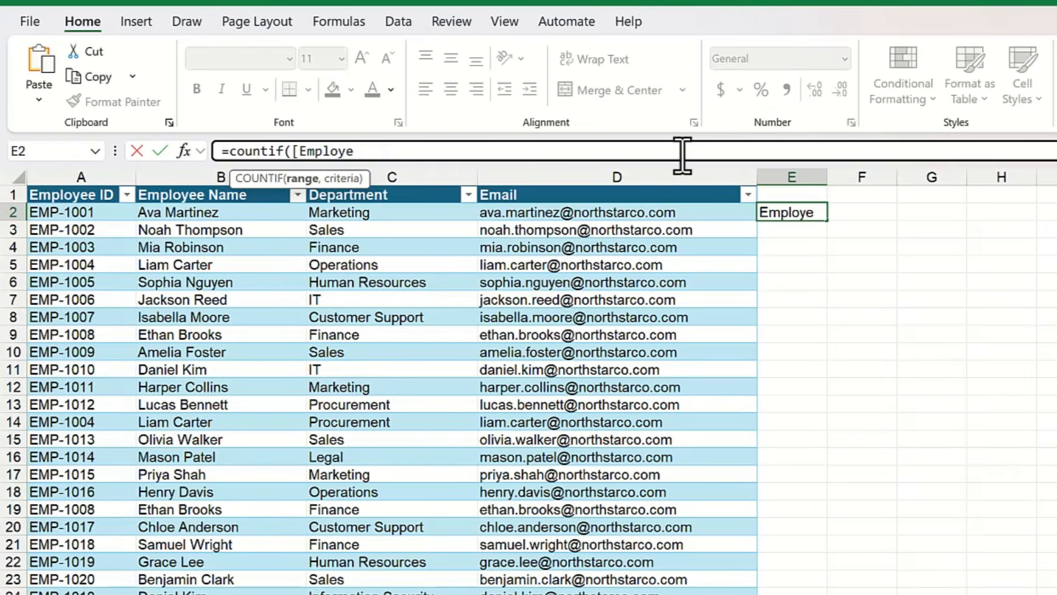
key(BackSpace)
key(BackSpace)
key(BackSpace)
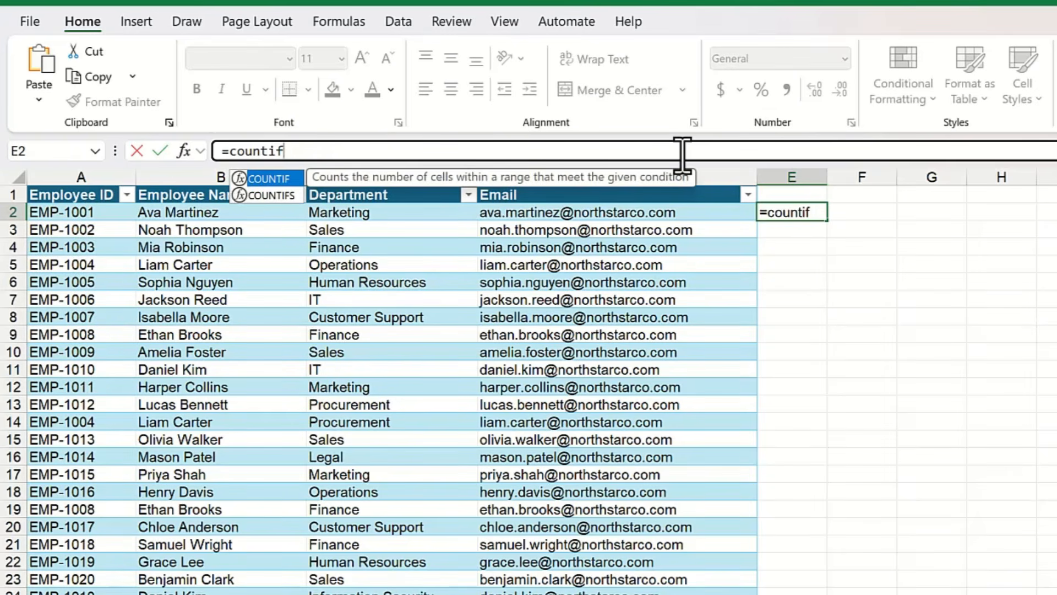
Complete the COUNTIF formula in E2 with the absolute range $A$2:$A$31 and A2 as the criterion
text(()
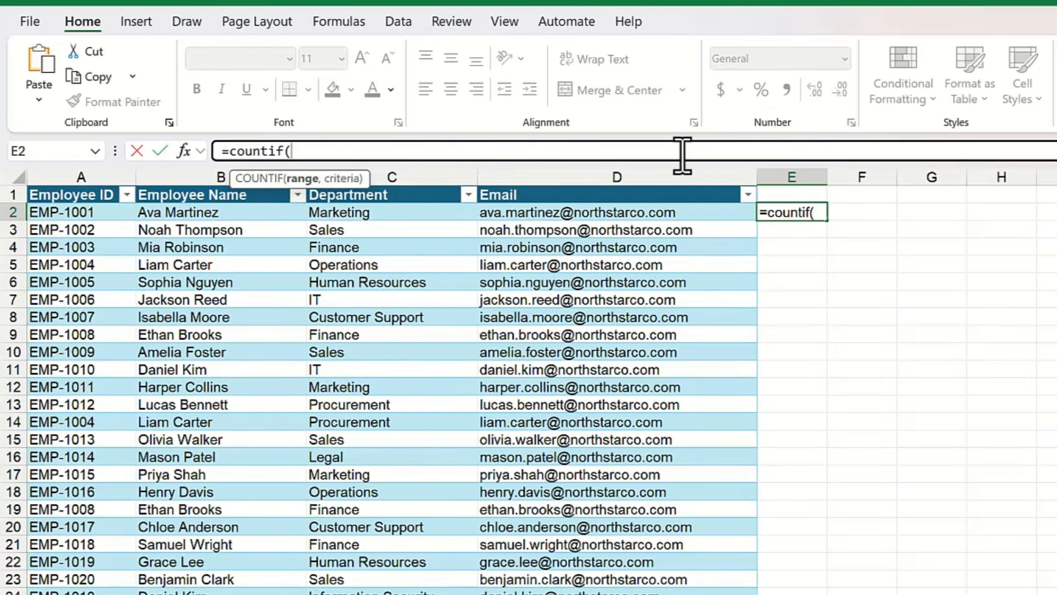
text(a2)
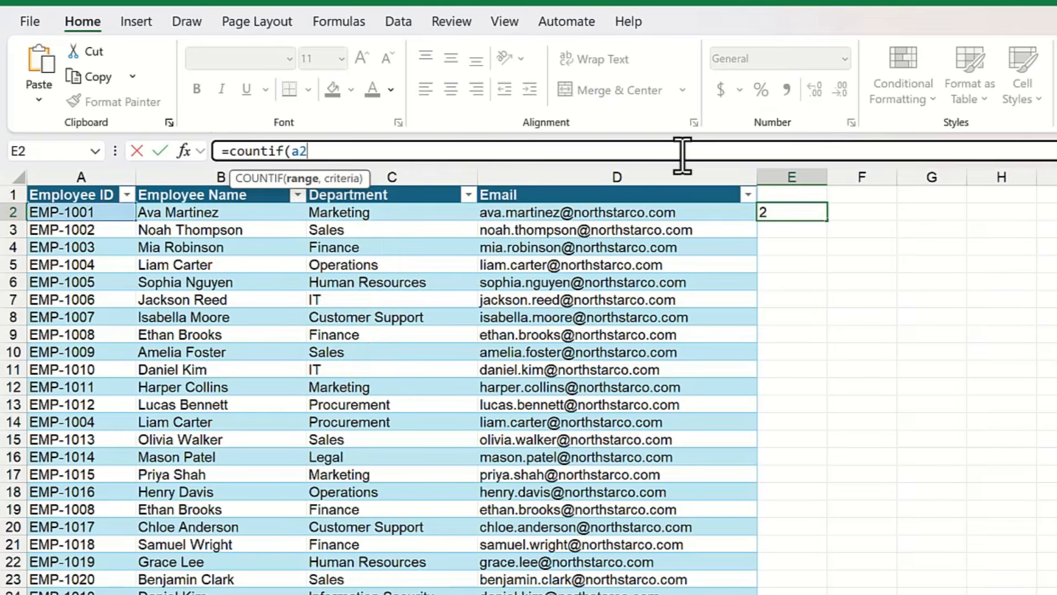
text(:a 31)
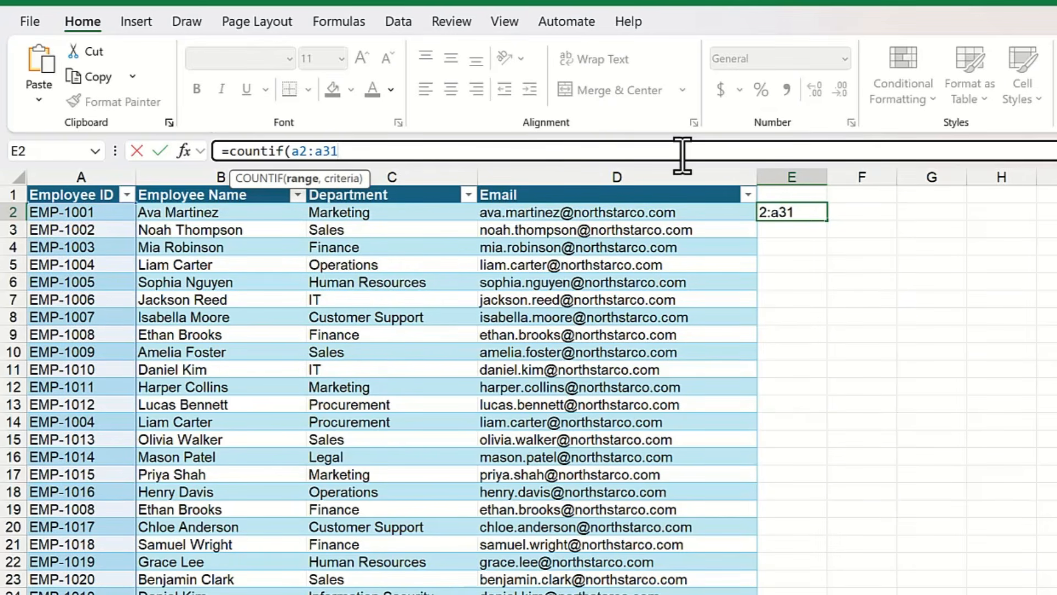
key(F4)
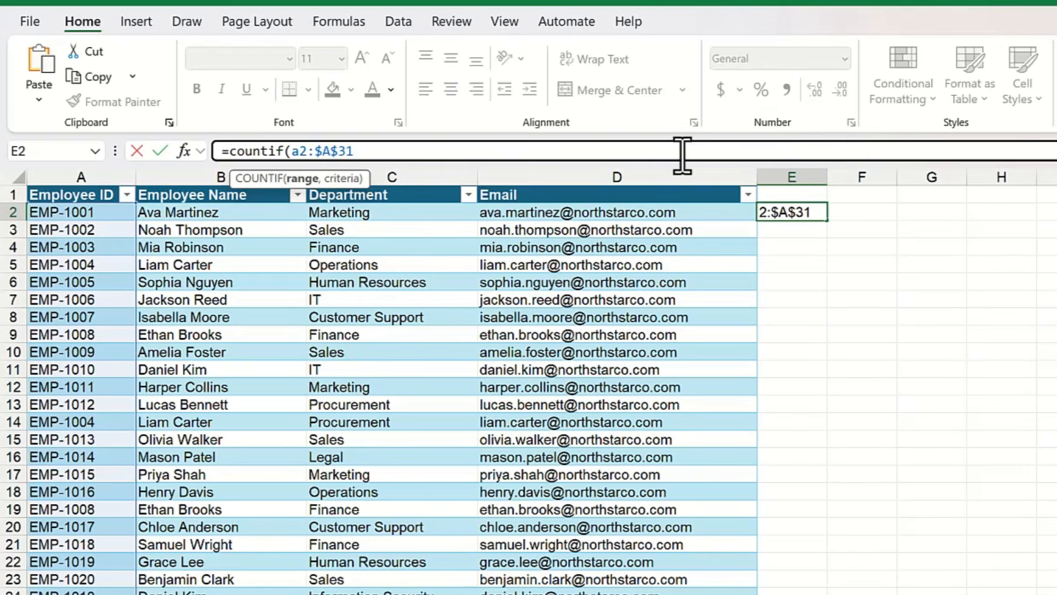
click(300, 150)
key(F4)
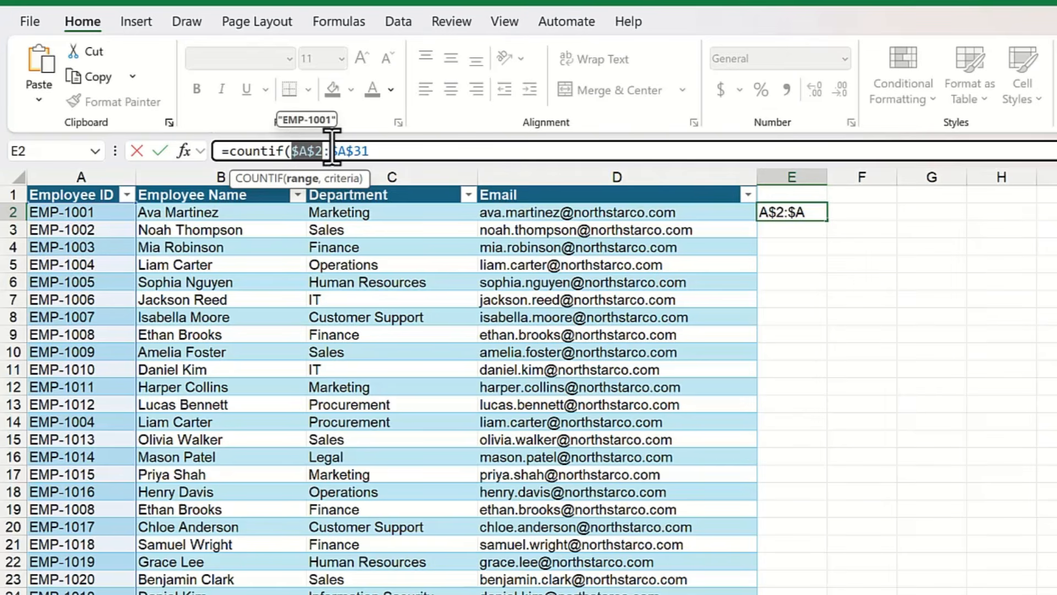
click(396, 151)
text(,)
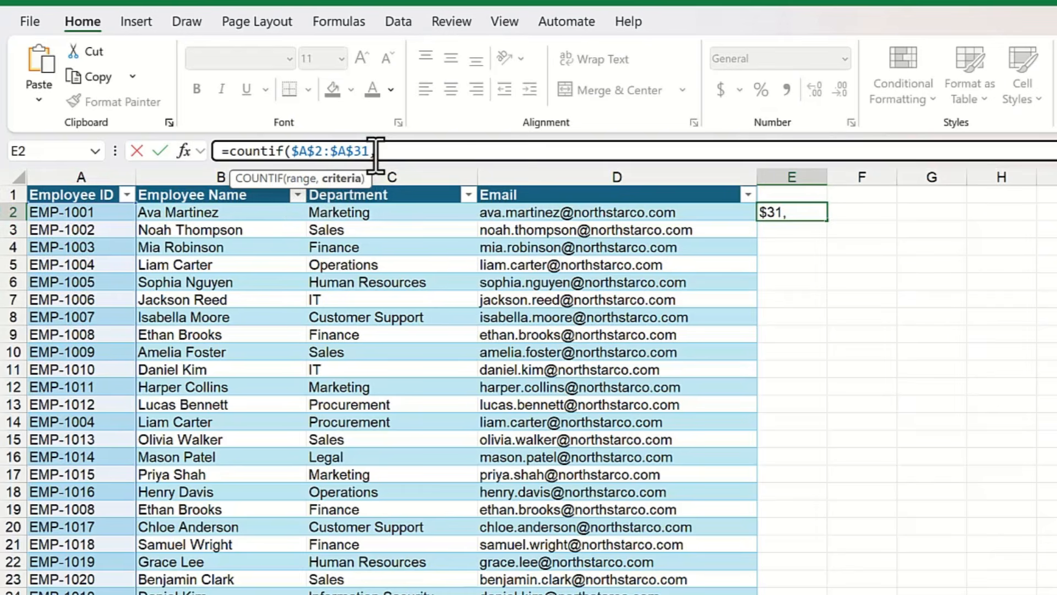
text(a2))
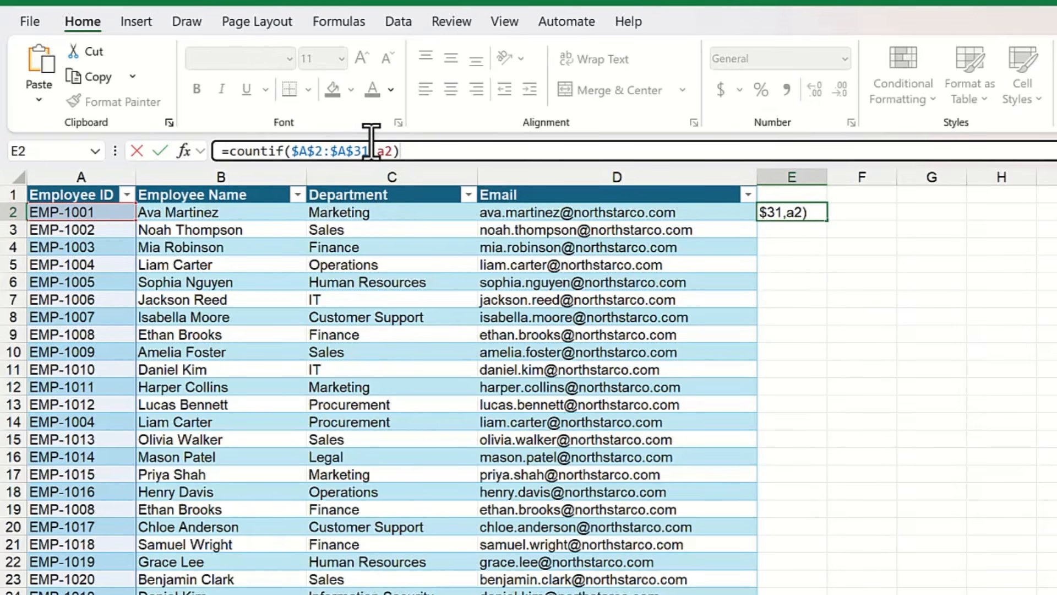
key(Return)
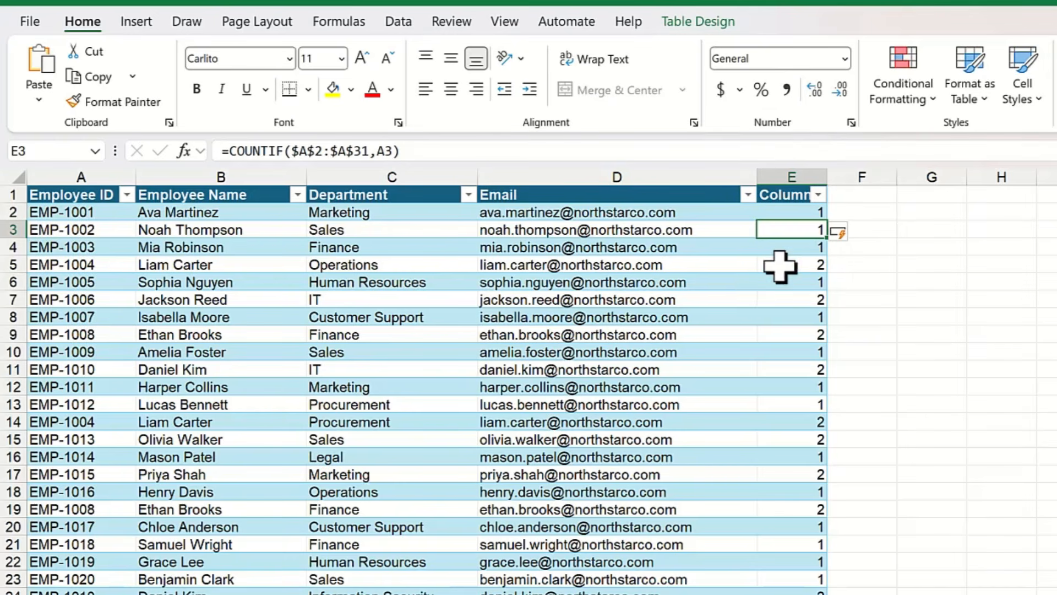
Rename the header of the new formula column in E1 as Count
click(786, 196)
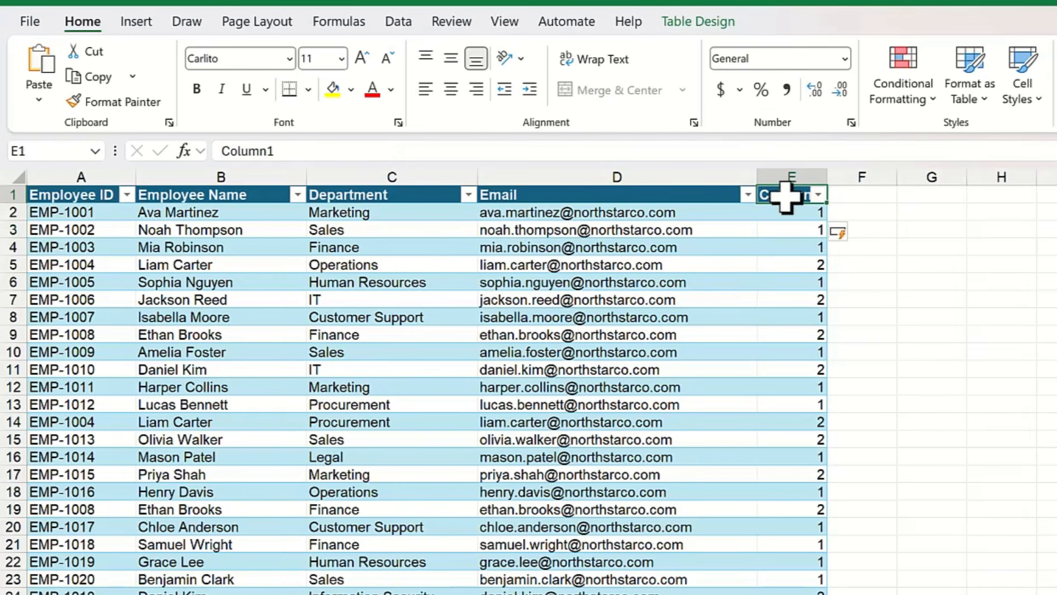
text(Count)
key(Return)
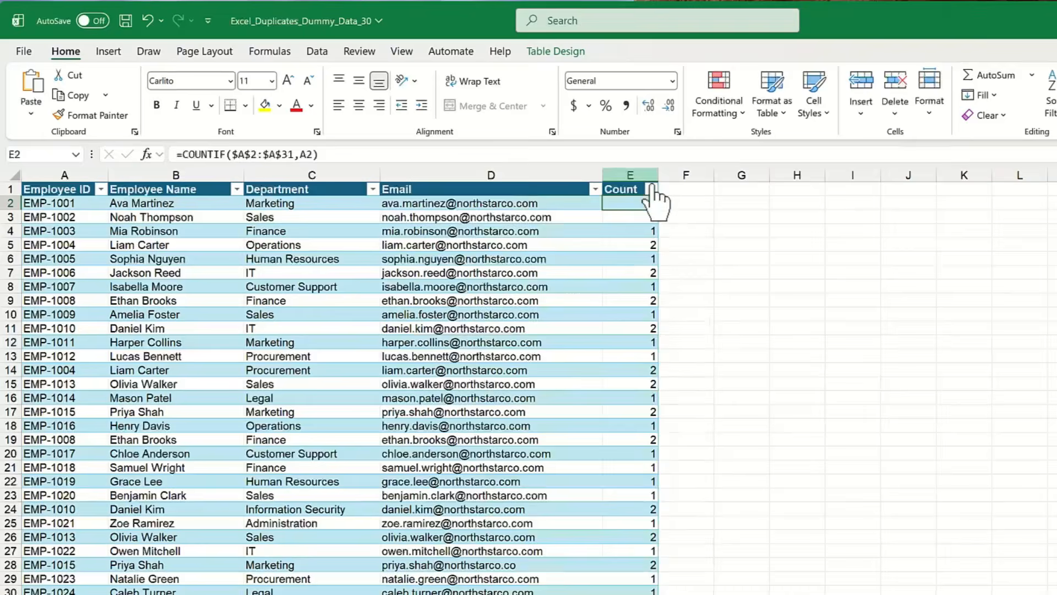
Filter the Count column to show only rows with a value greater than 1
click(651, 189)
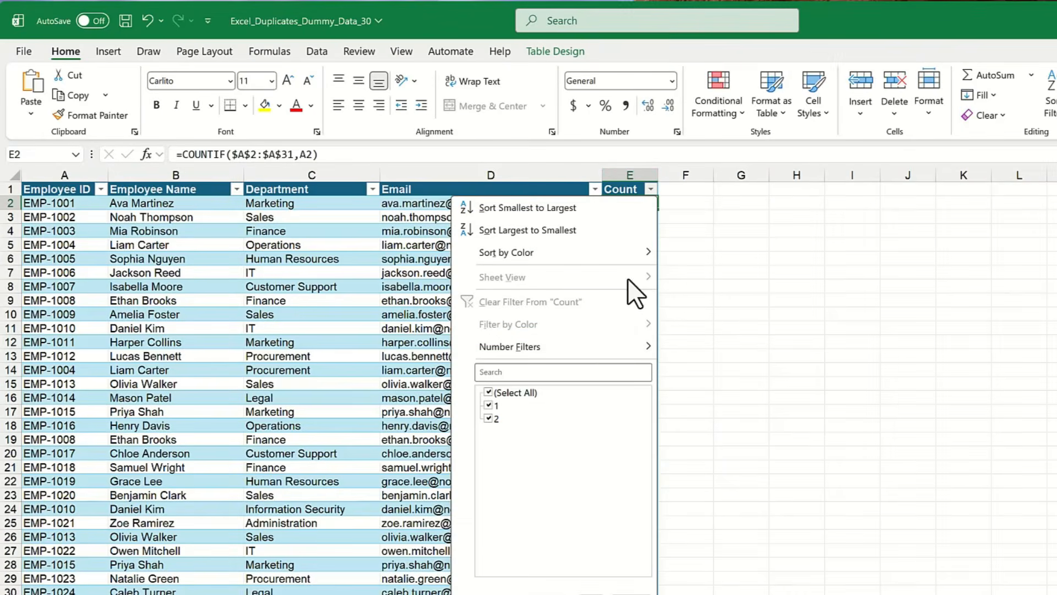
mouse_move(602, 352)
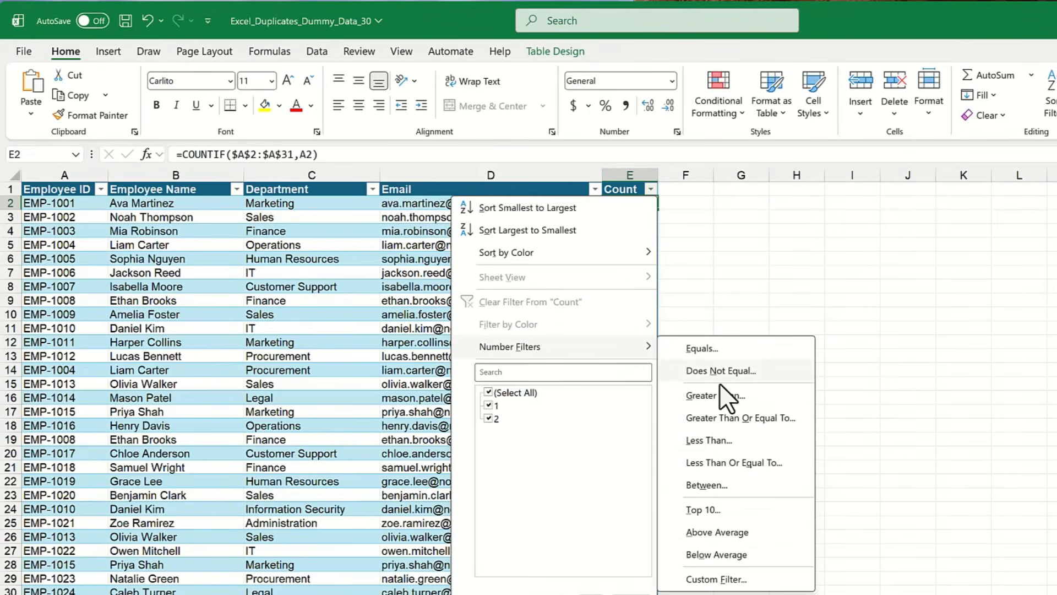
click(731, 396)
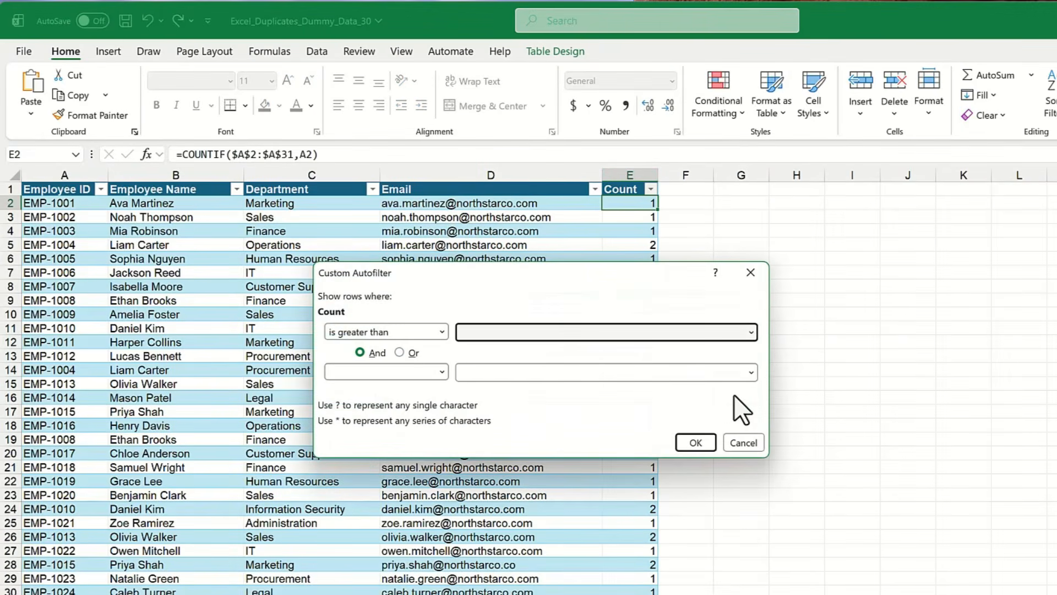
text(1)
click(696, 443)
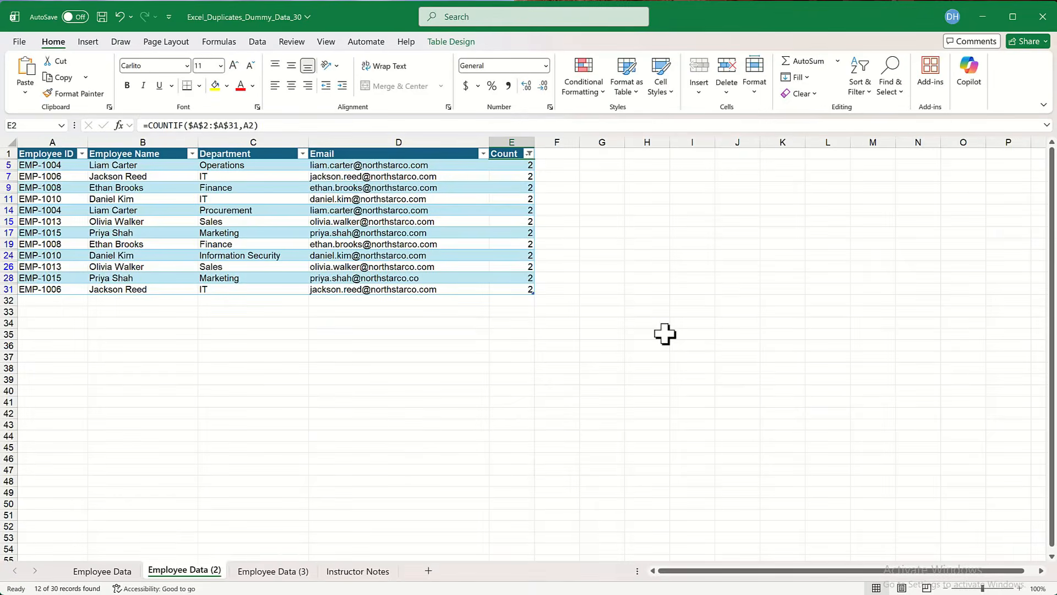
Convert the range A1:D31 on the Employee Data (3) sheet into a table with headers
click(272, 573)
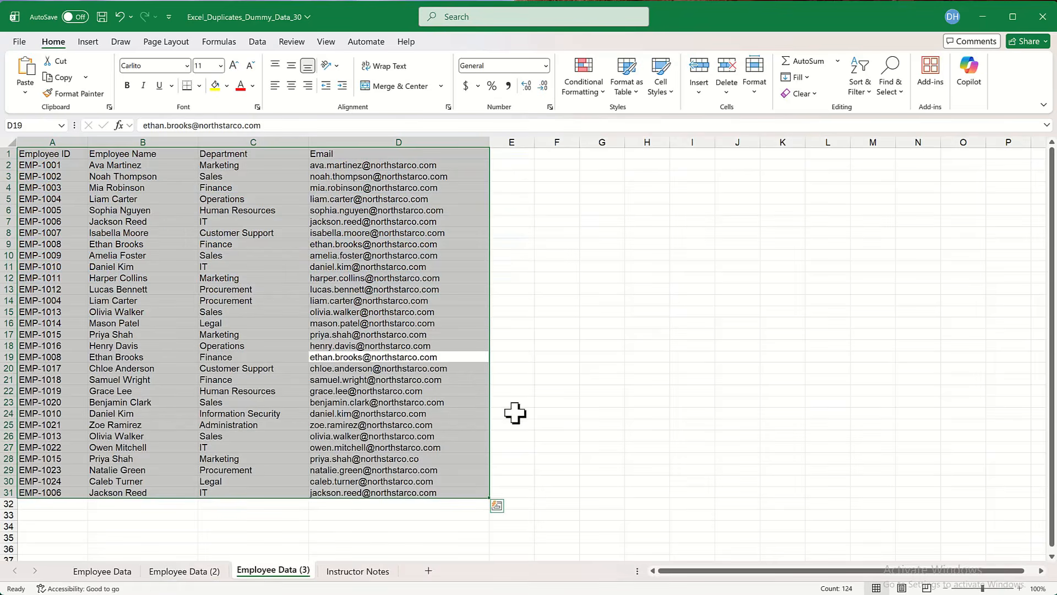
click(228, 302)
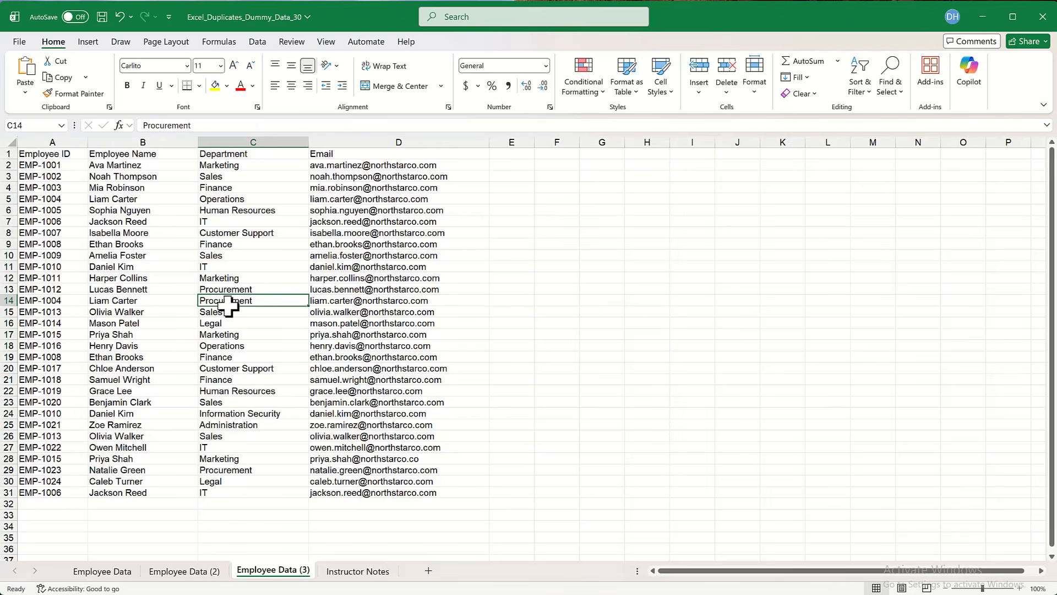
click(171, 310)
key(ctrl+t)
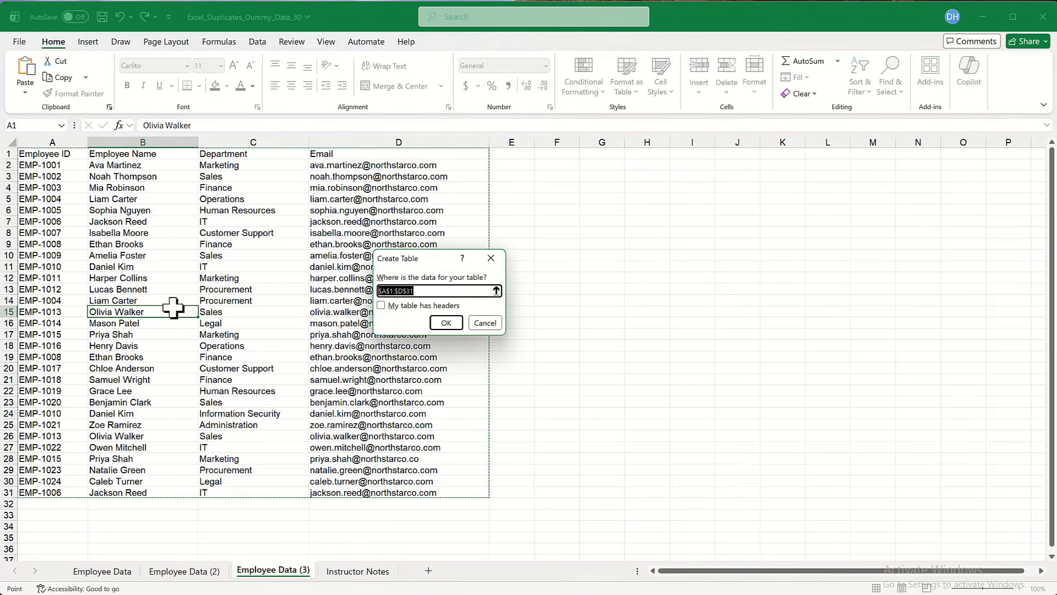
click(384, 306)
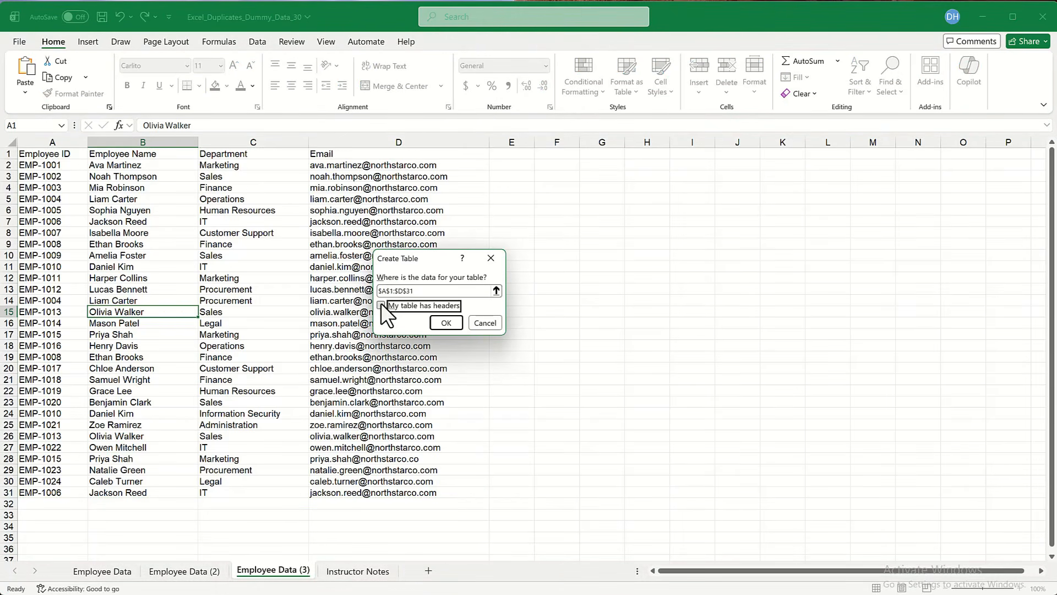
click(446, 323)
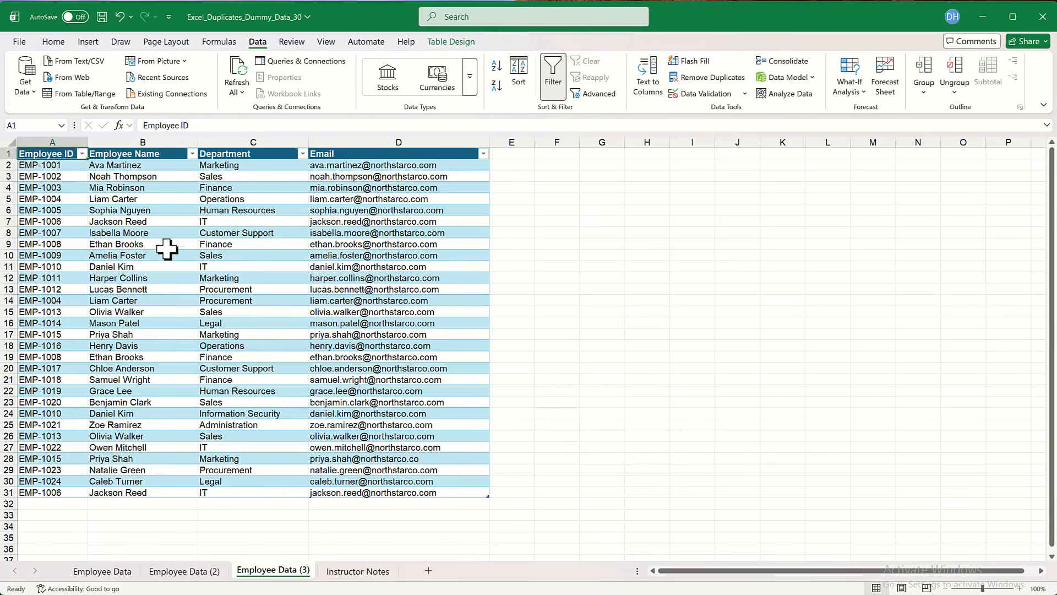
Remove duplicate rows from the Employee Data (3) table, matching on the Employee ID column only
click(168, 267)
click(289, 312)
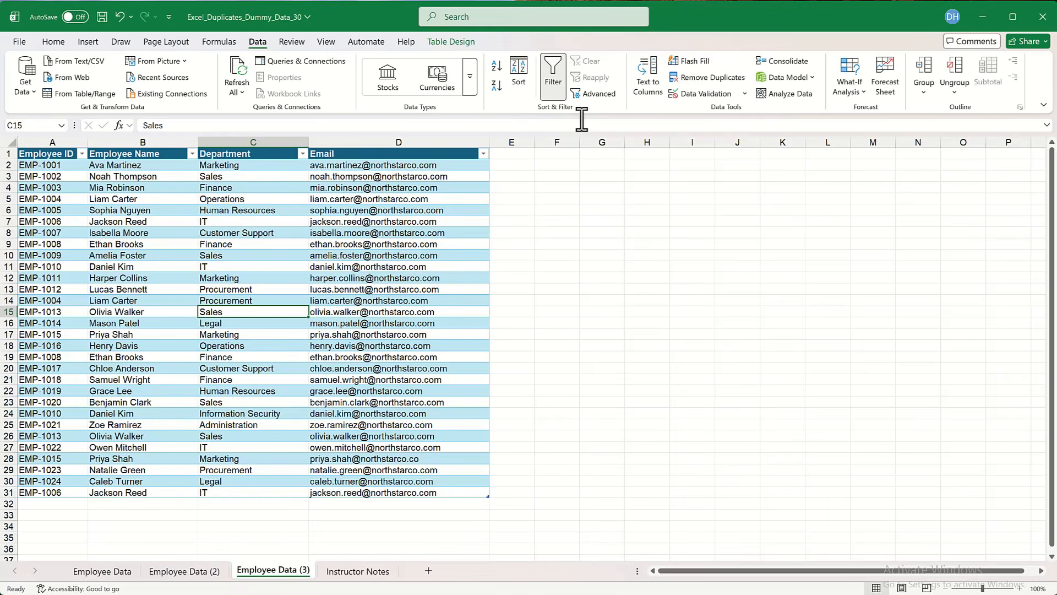
click(729, 77)
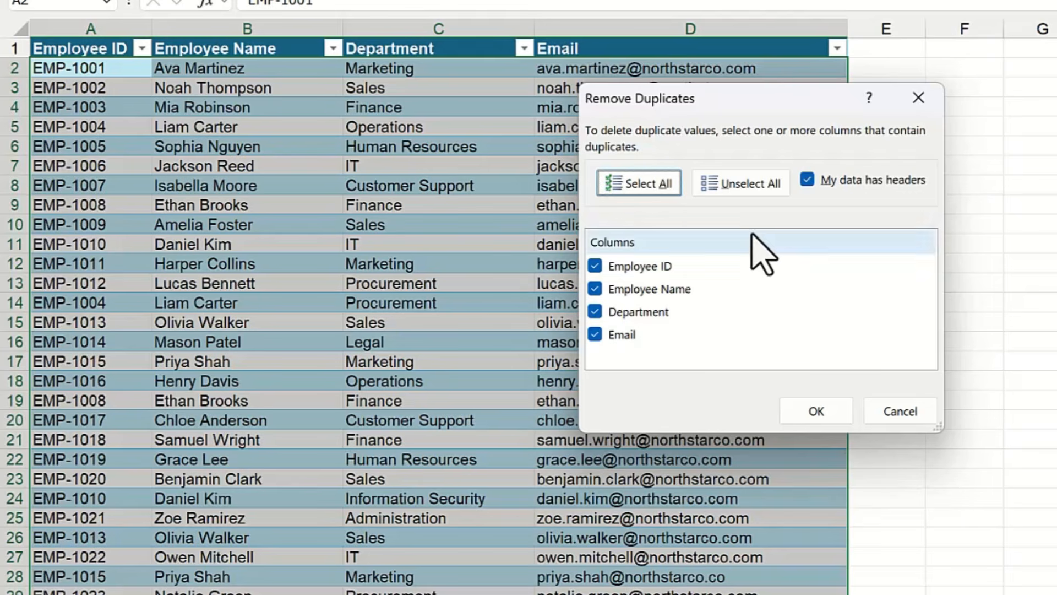
click(747, 186)
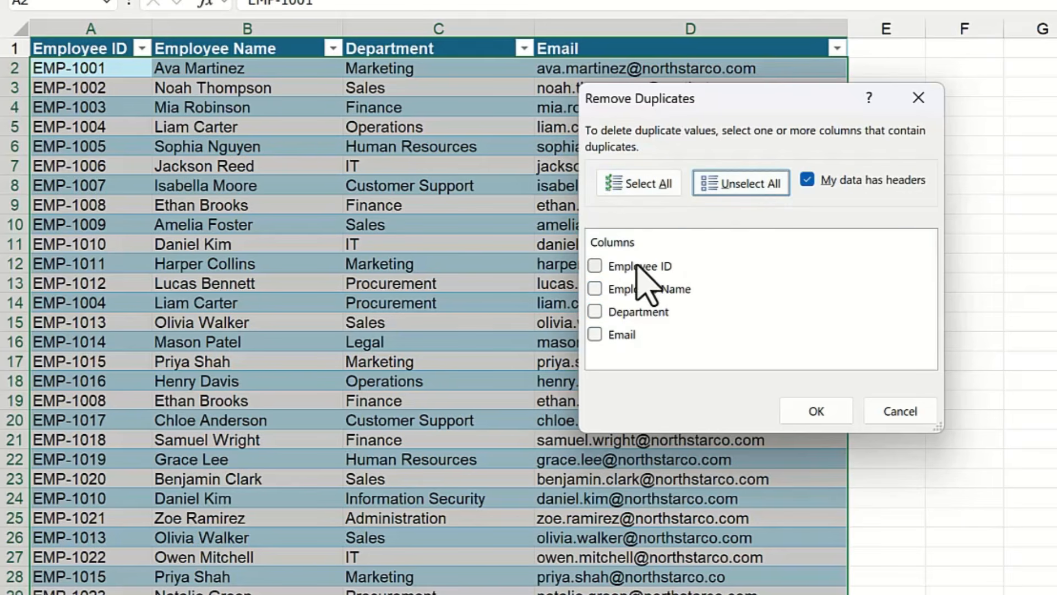
click(596, 266)
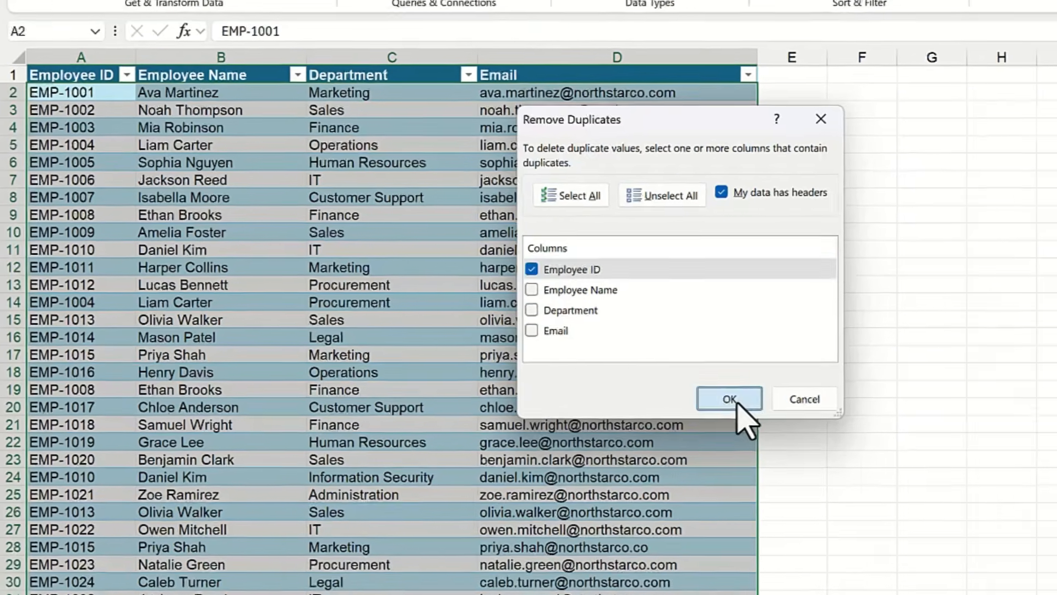
click(817, 411)
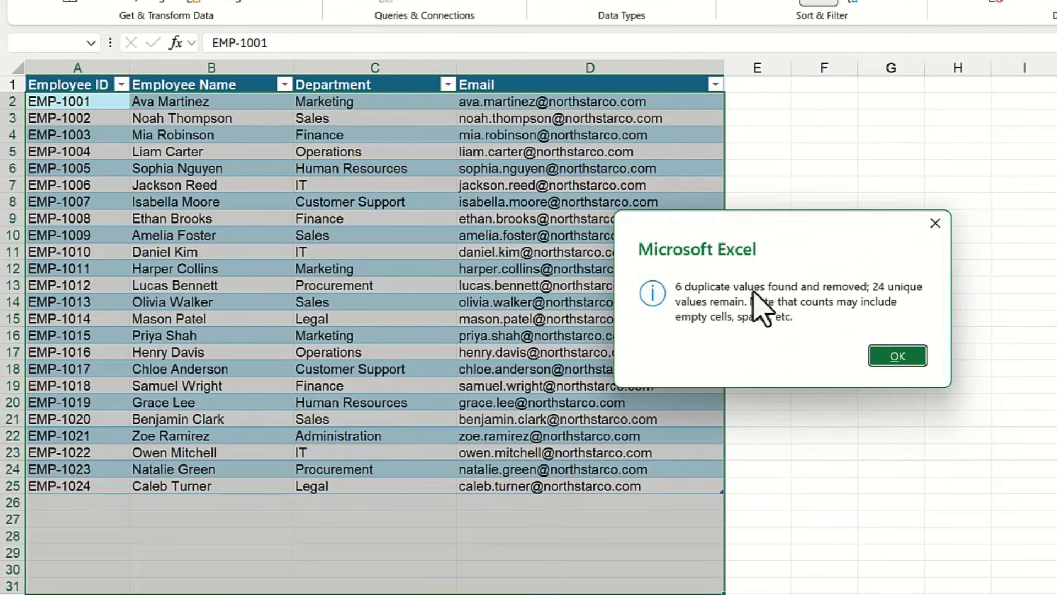
click(912, 364)
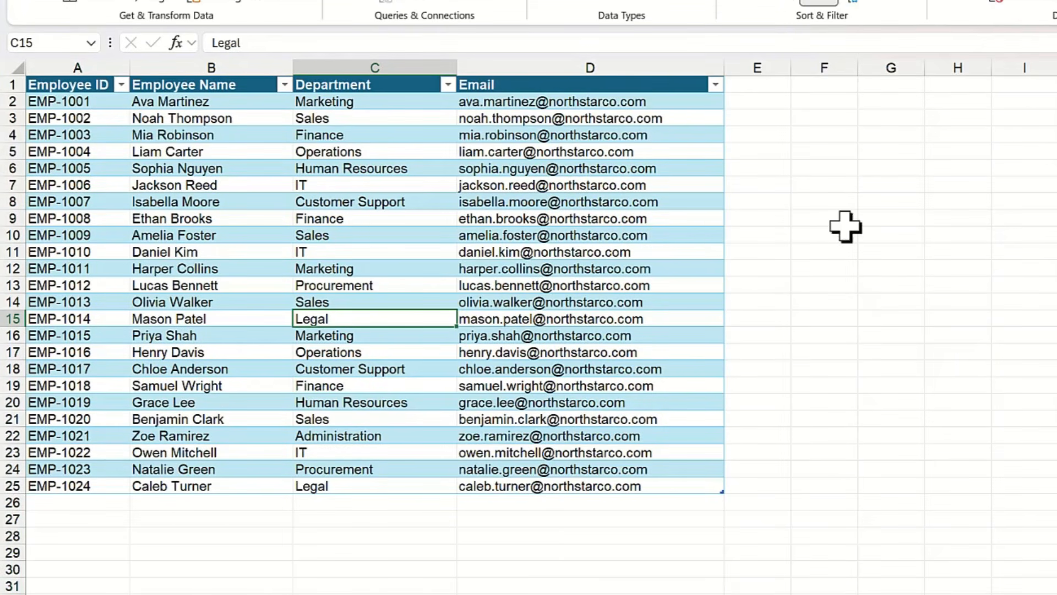
Compare row 16 of the deduplicated table with rows 19 and 28 on the Employee Data sheet
click(114, 156)
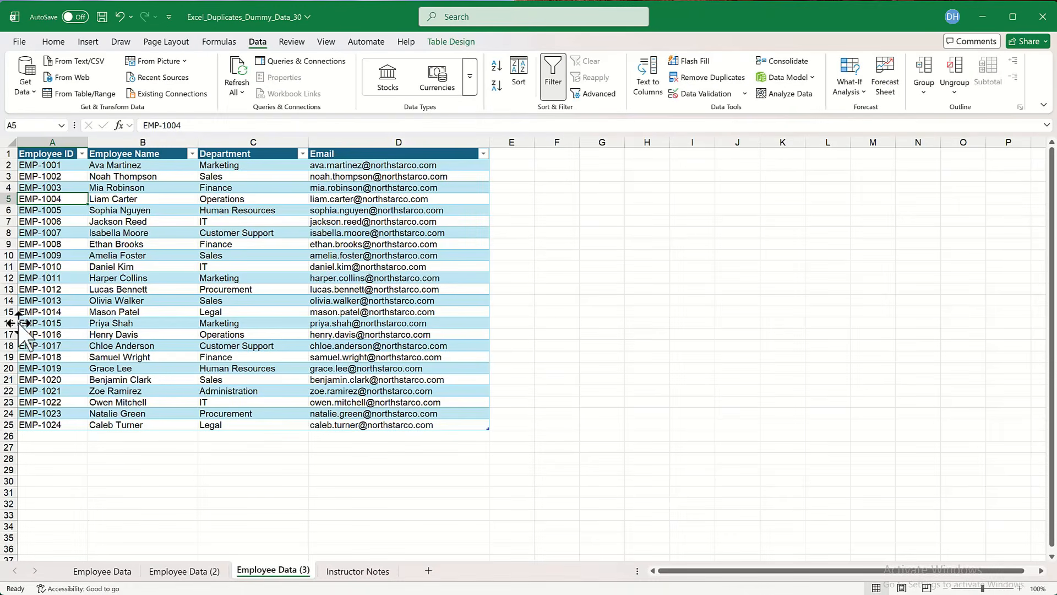
click(17, 322)
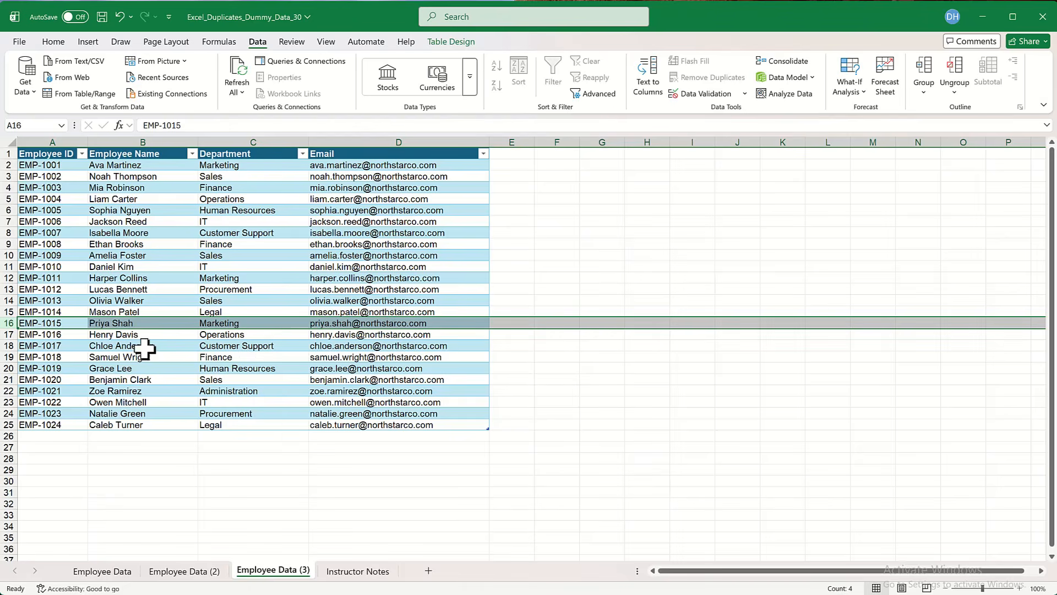
click(115, 573)
click(9, 357)
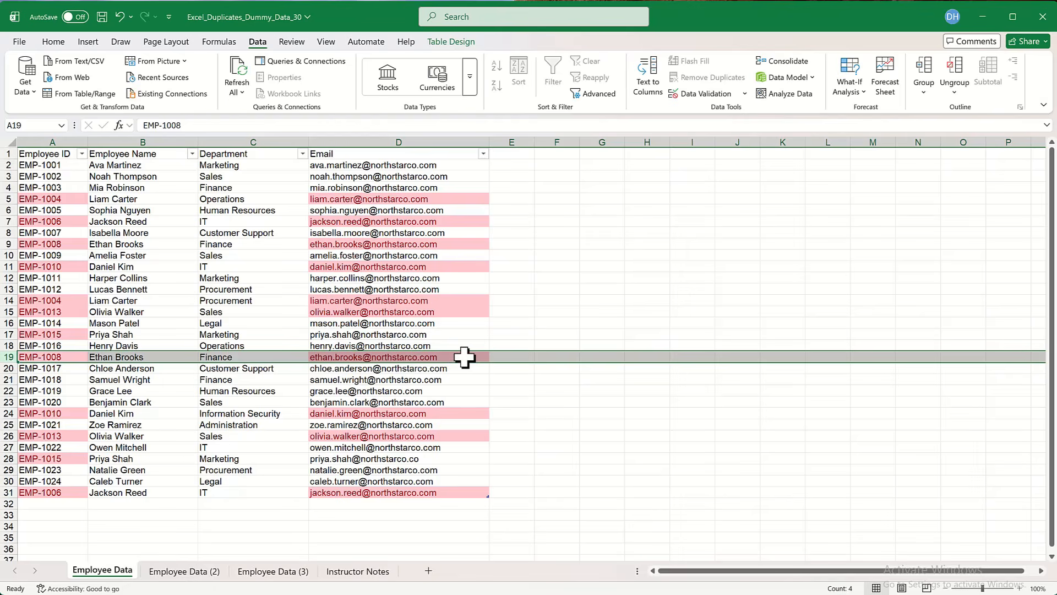
click(7, 459)
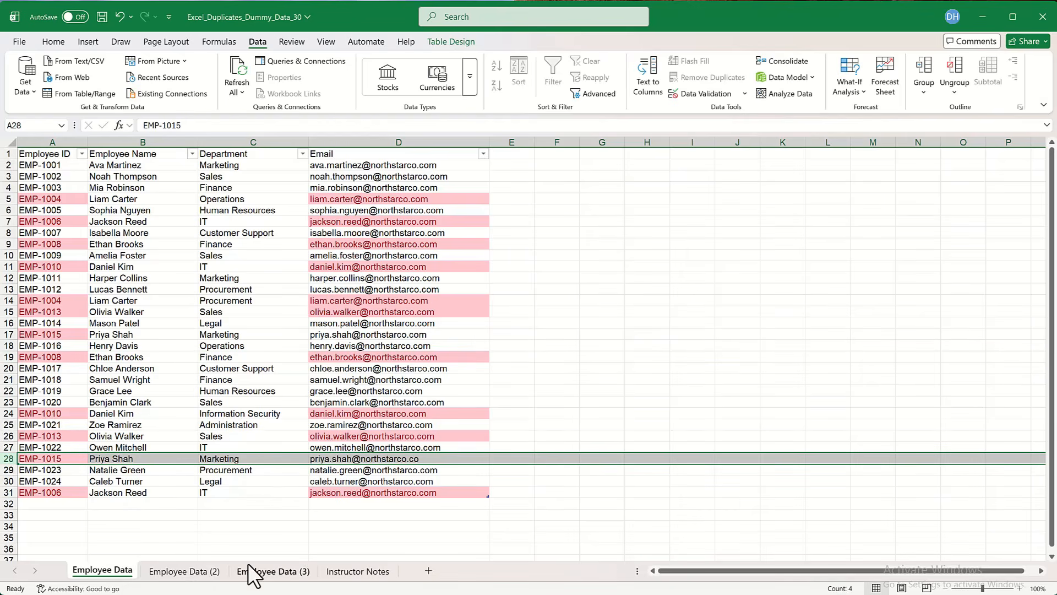
Review the results on the Employee Data, Employee Data (2) and Employee Data (3) sheets, finishing on Employee Data (3)
click(278, 572)
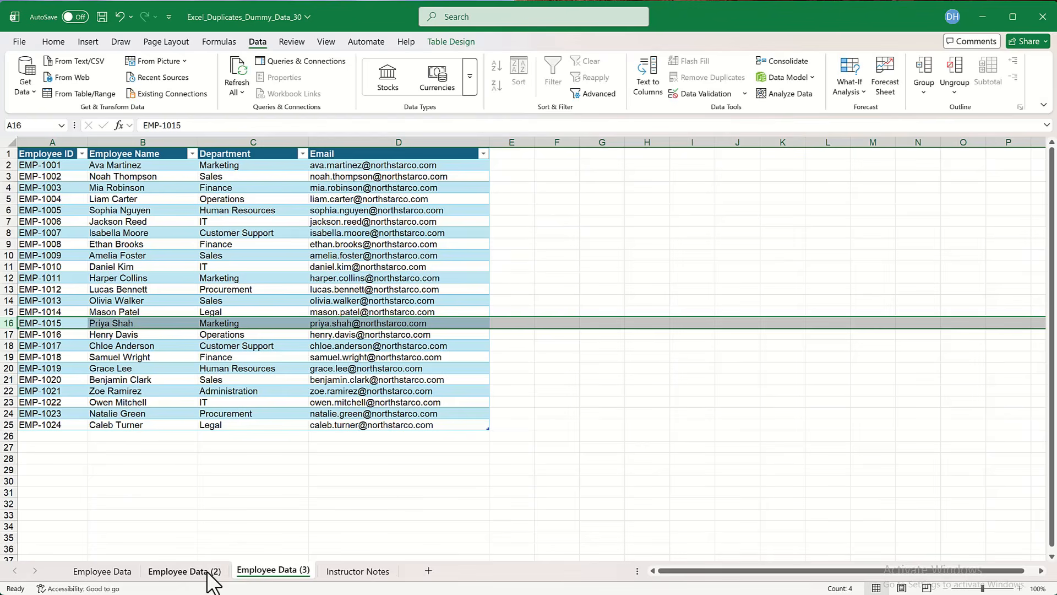
click(102, 571)
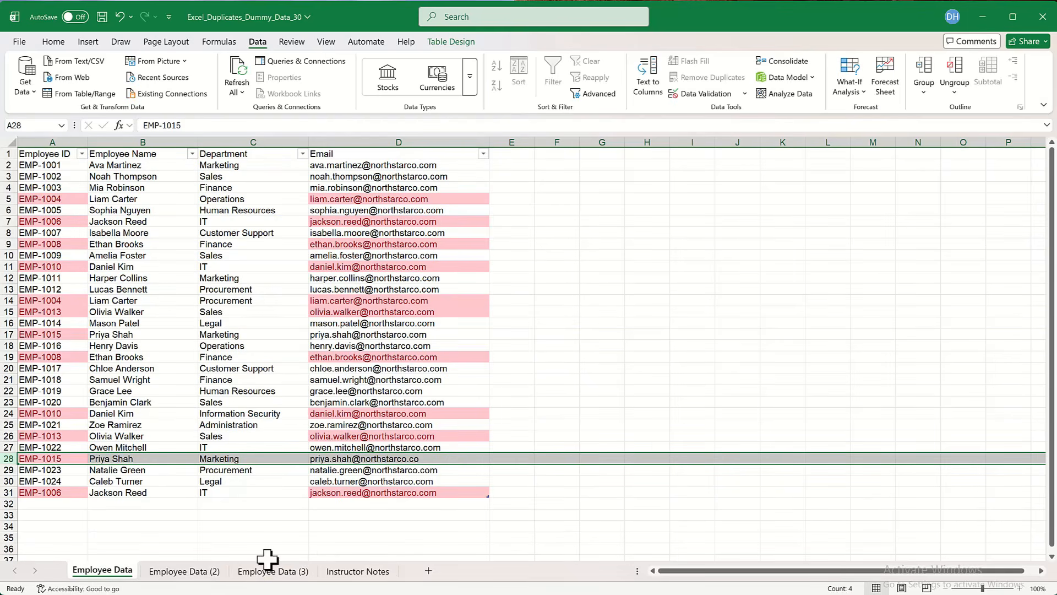
click(187, 572)
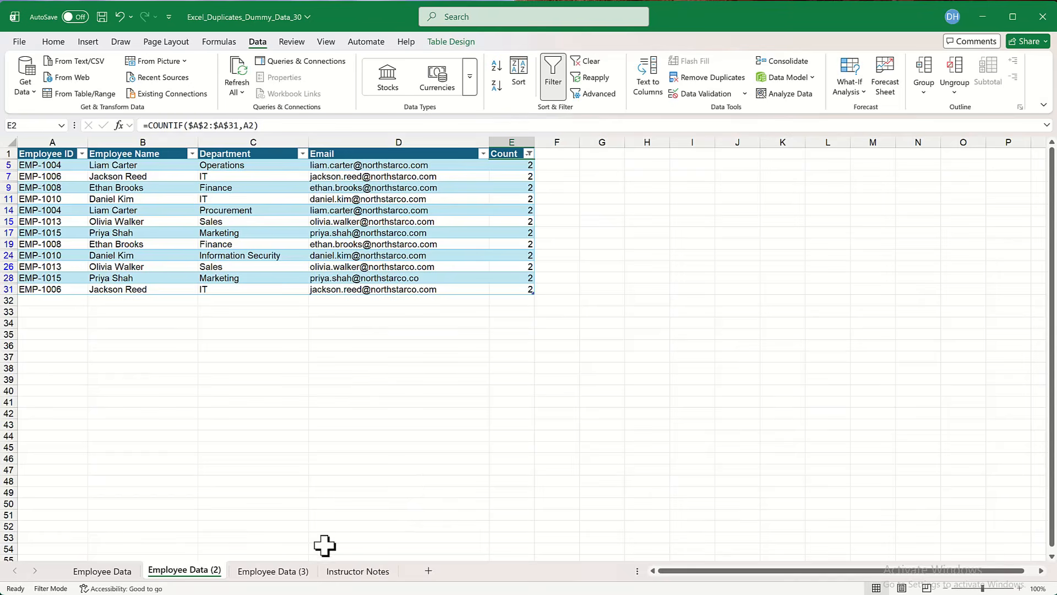
click(293, 572)
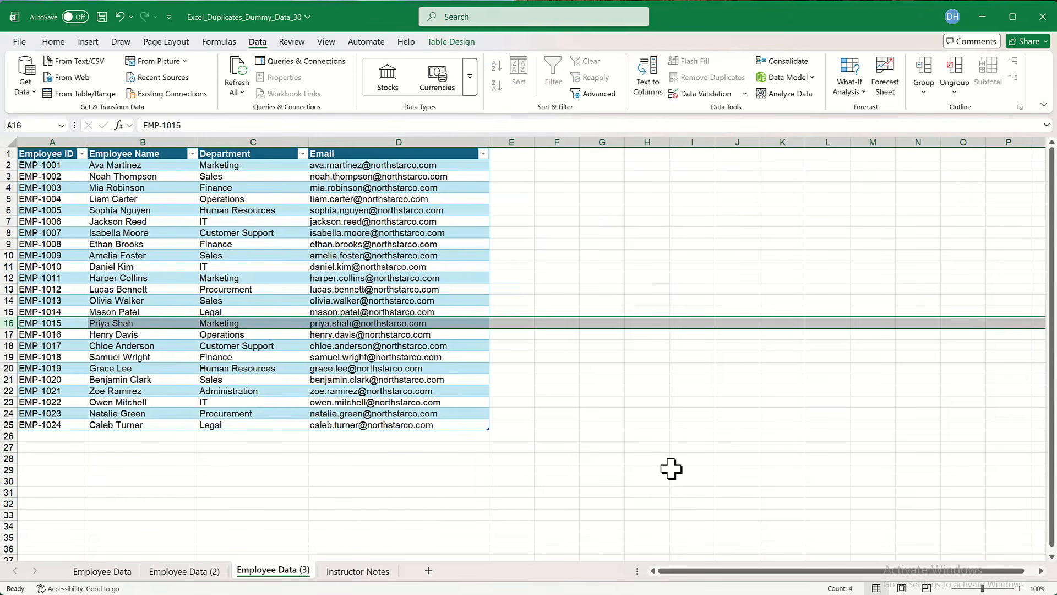